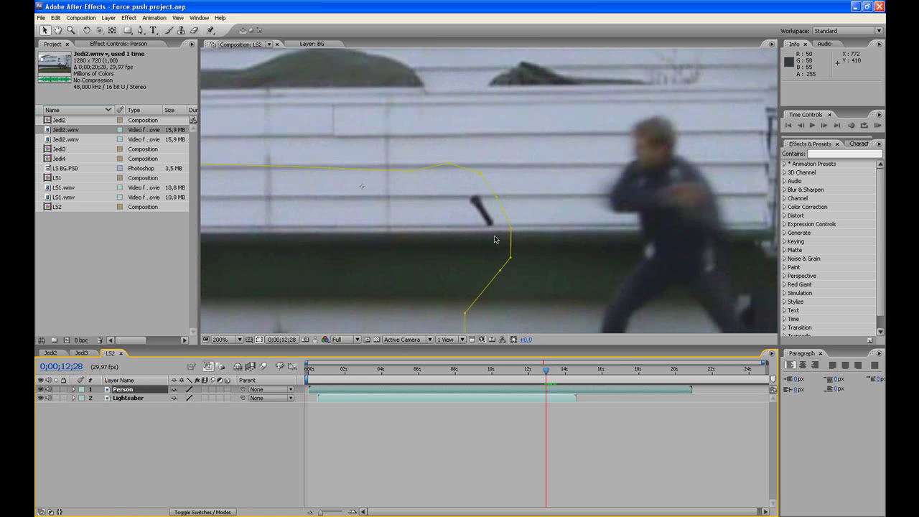
# Check the Jedi3 composition at full size, then return to LS2 and select Lightsaber
pyautogui.press('.')
pyautogui.click(81, 353)
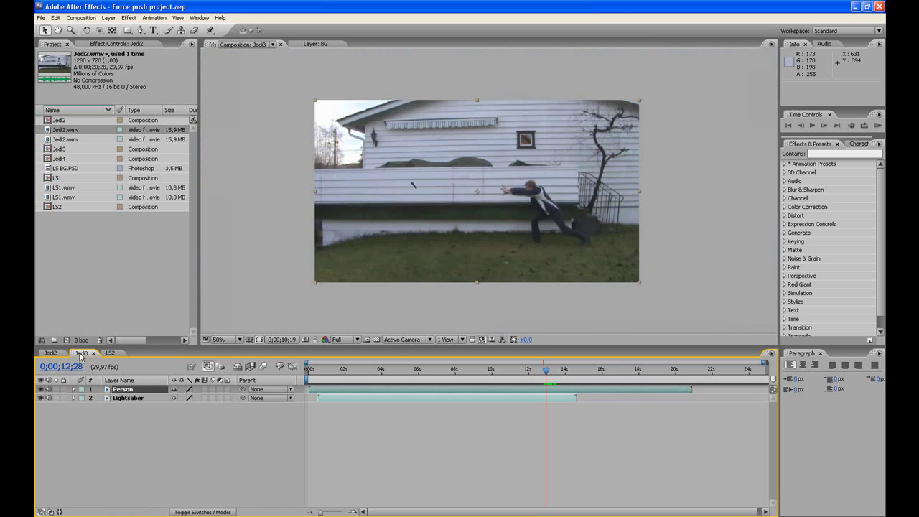
pyautogui.press('.')
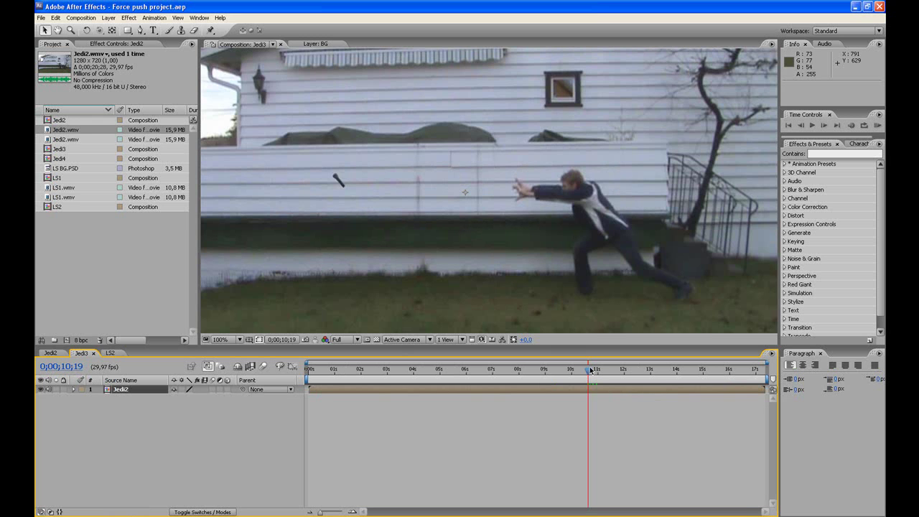
pyautogui.click(110, 353)
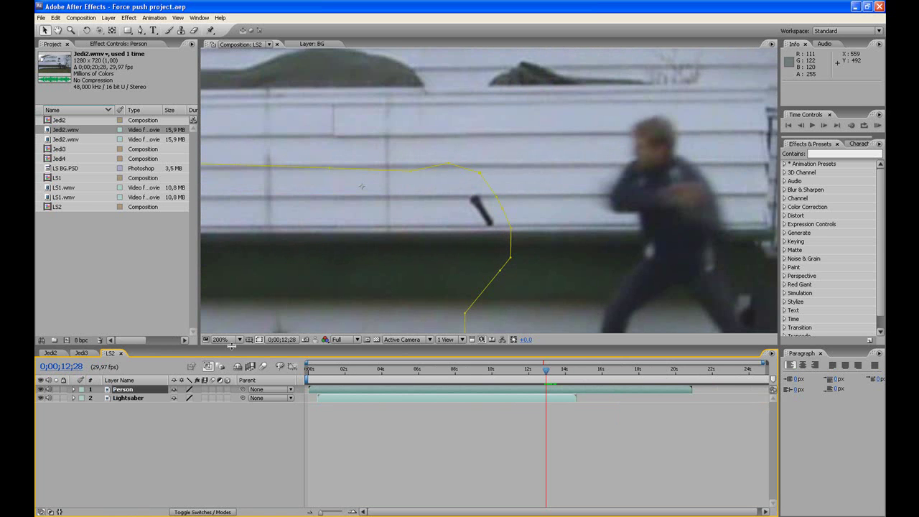
pyautogui.click(122, 399)
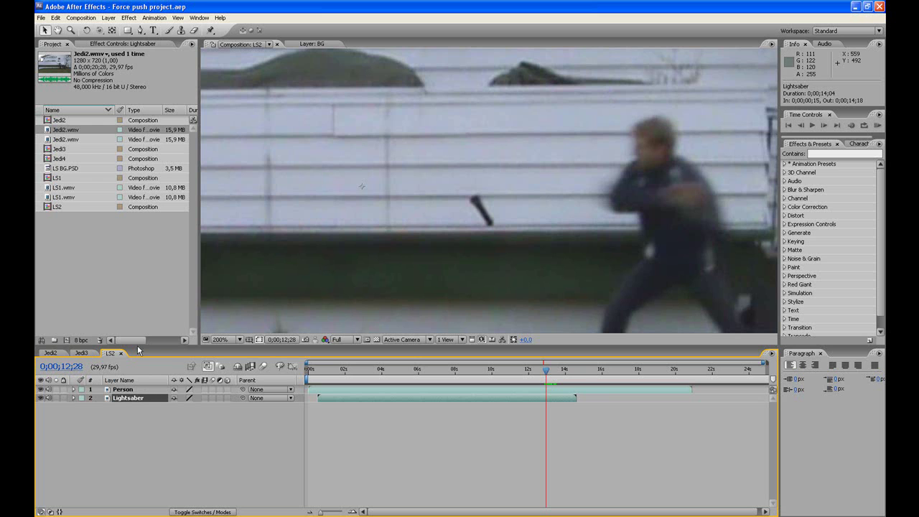
# Add LS1.wmv as a bottom layer in LS2, aligning its start with Lightsaber
pyautogui.moveTo(75, 188); pyautogui.dragTo(137, 433)
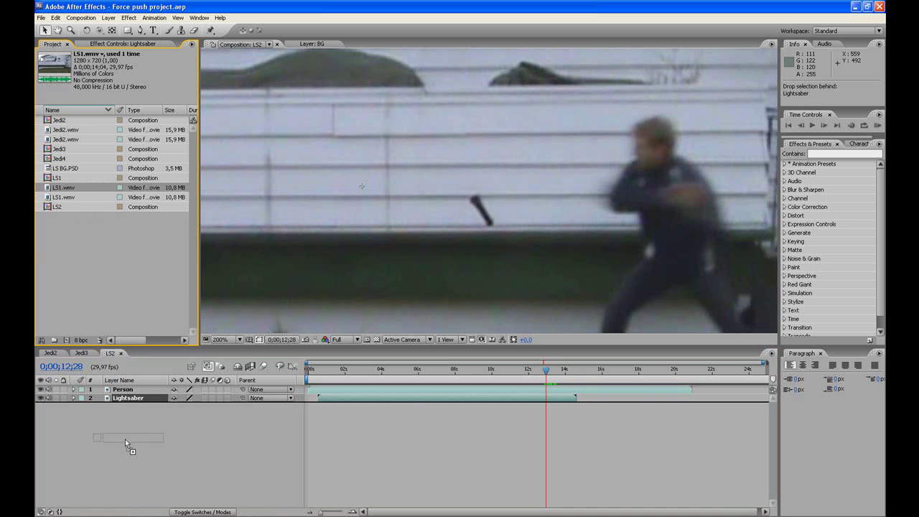
pyautogui.moveTo(135, 428); pyautogui.dragTo(138, 411)
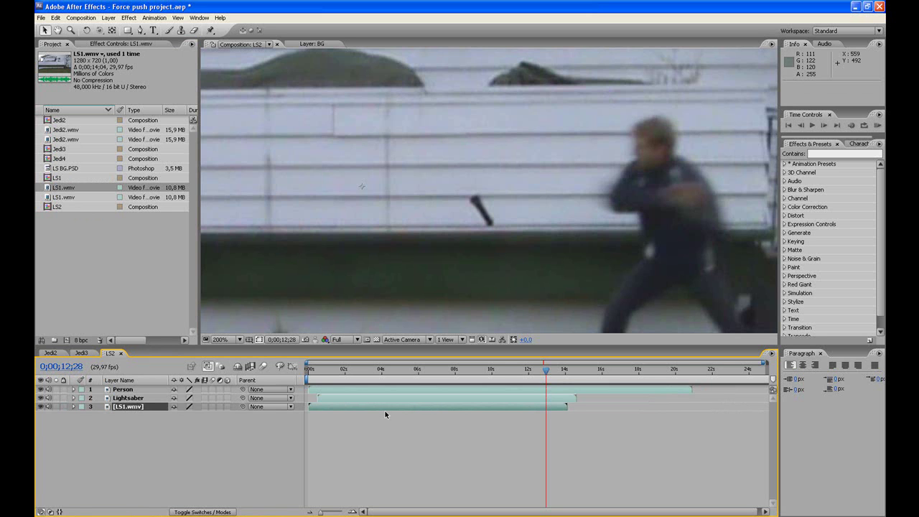
pyautogui.moveTo(356, 406); pyautogui.dragTo(364, 406)
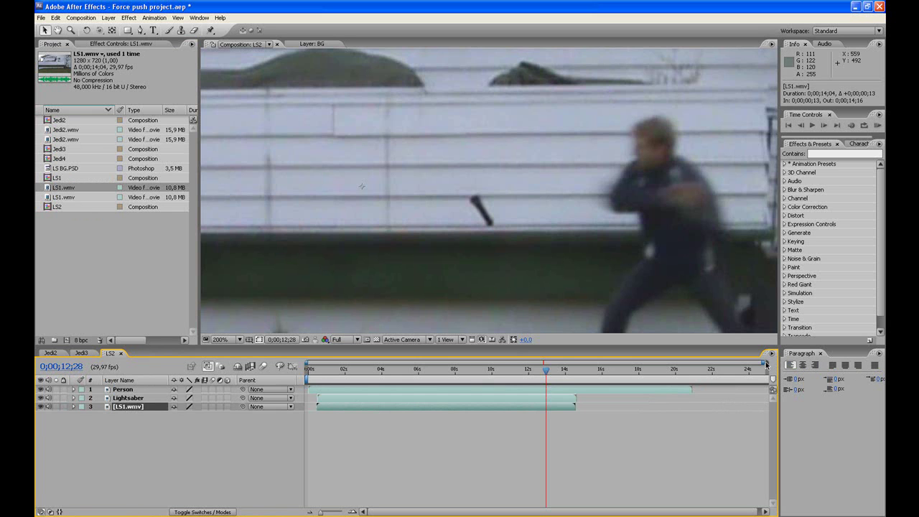
pyautogui.moveTo(764, 363); pyautogui.dragTo(393, 362)
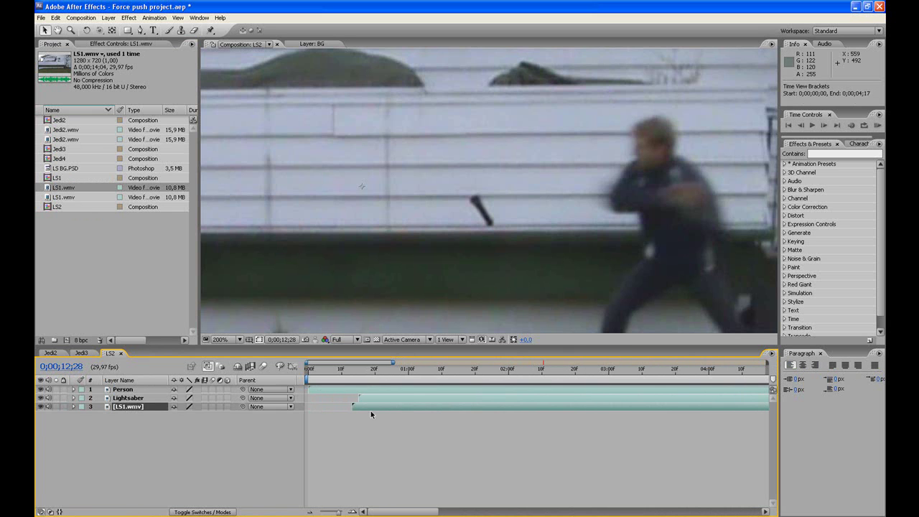
pyautogui.moveTo(365, 406); pyautogui.dragTo(372, 407)
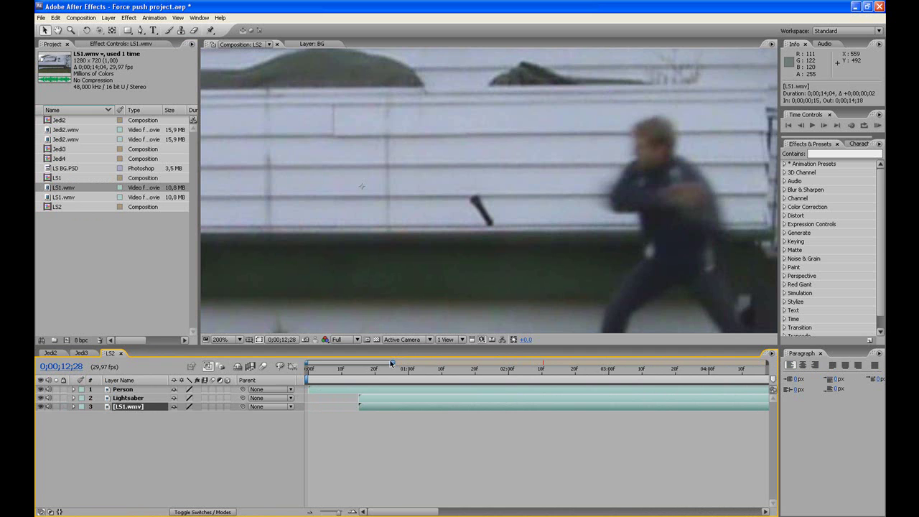
pyautogui.moveTo(394, 362); pyautogui.dragTo(764, 362)
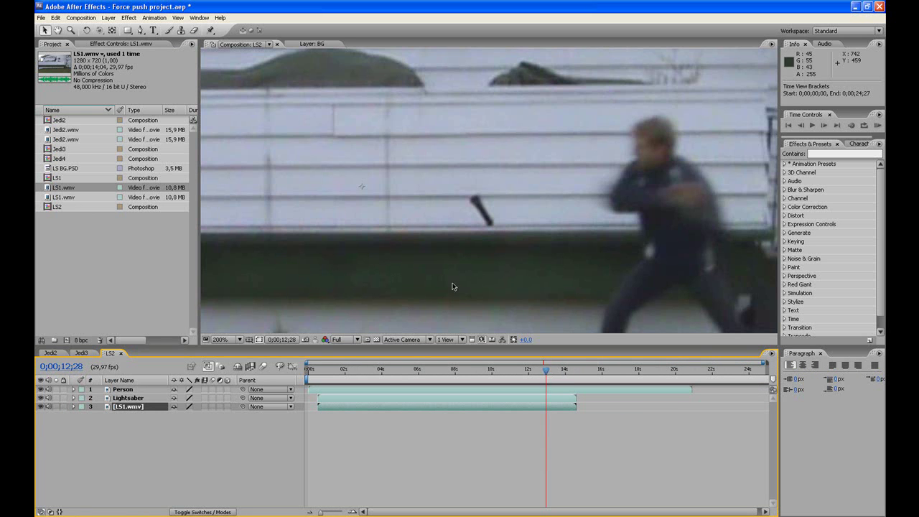
# Rename the LS1.wmv layer to 'Still fottage LS'
pyautogui.click(130, 410)
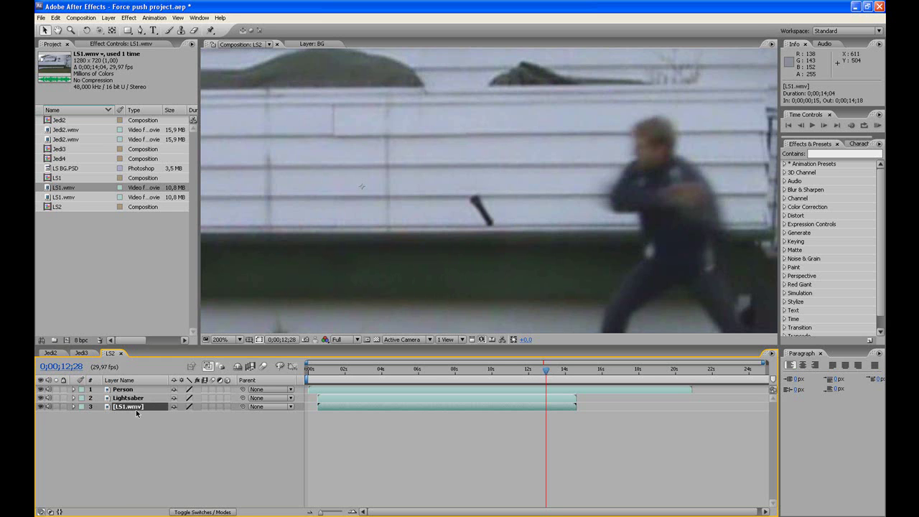
pyautogui.press('Return')
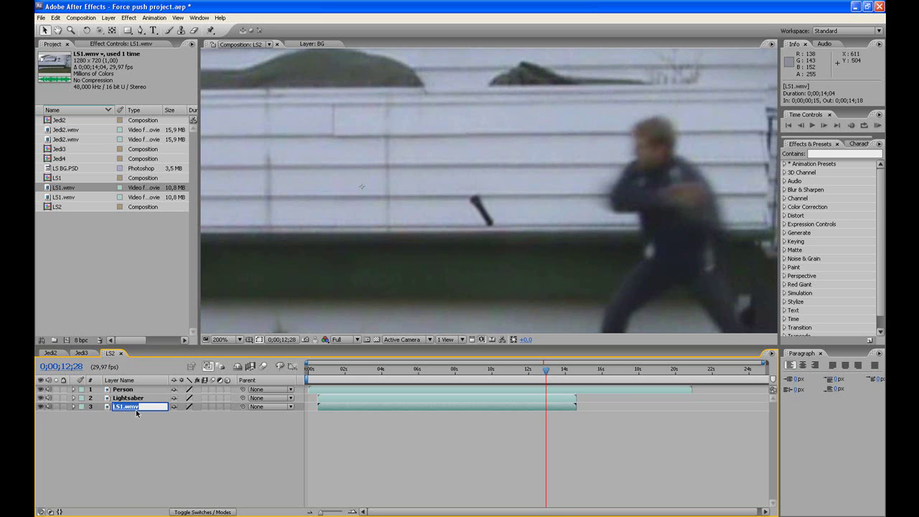
pyautogui.write('Still fottage LS')
pyautogui.press('Return')
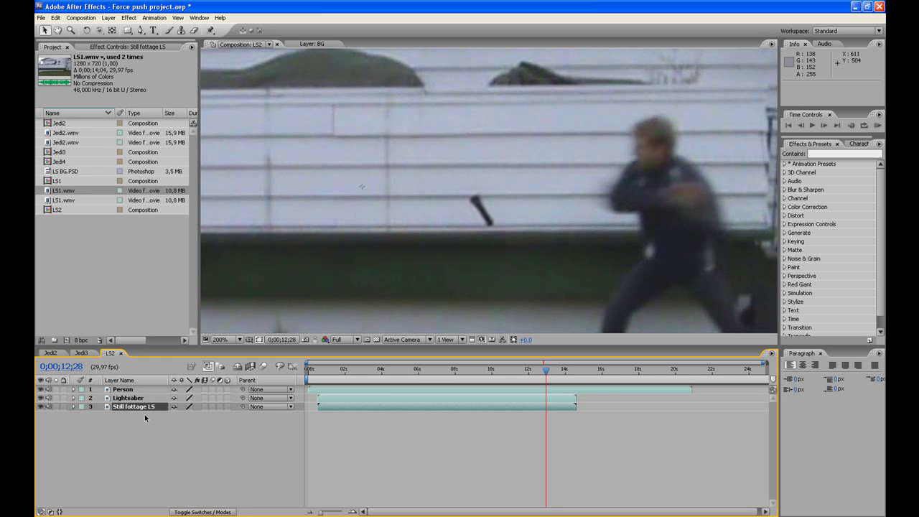
# Draw Pen-tool mask points around the lightsaber hilt and tip
pyautogui.click(141, 30)
pyautogui.press('.')
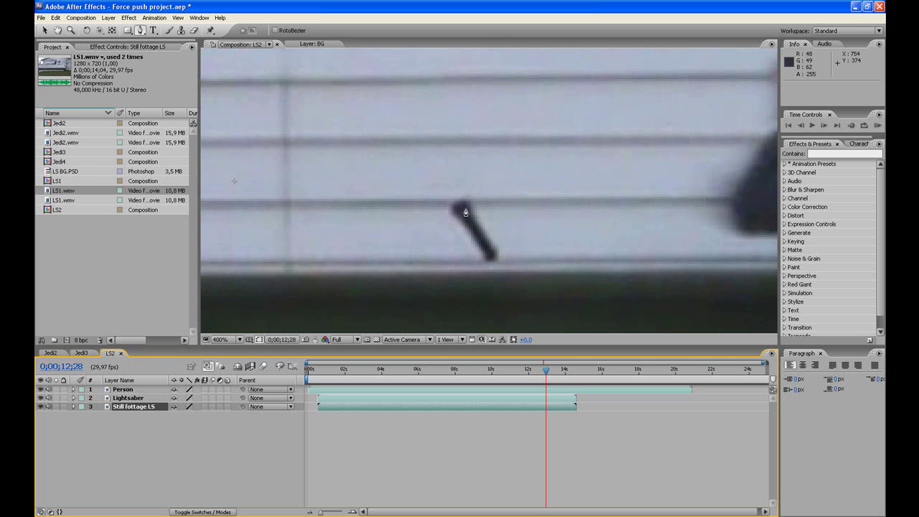
pyautogui.click(474, 213)
pyautogui.click(486, 228)
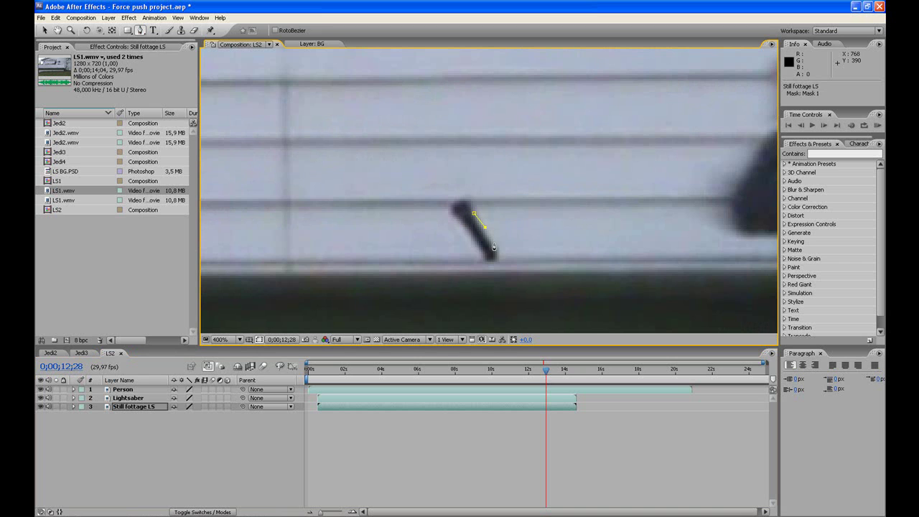
pyautogui.click(497, 244)
pyautogui.click(461, 229)
pyautogui.click(454, 199)
pyautogui.click(464, 197)
# Zoom in and nudge a mask vertex to hug the lightsaber handle
pyautogui.press('.')
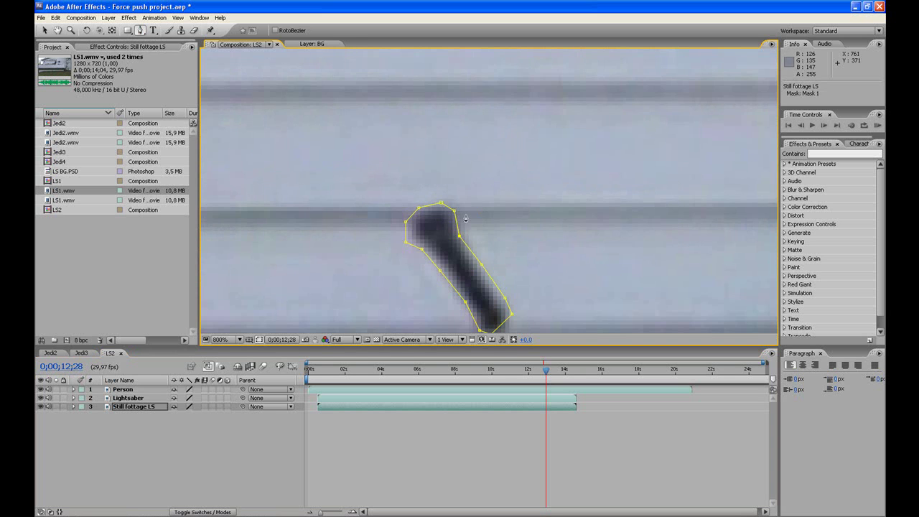
pyautogui.press(',')
pyautogui.press('.')
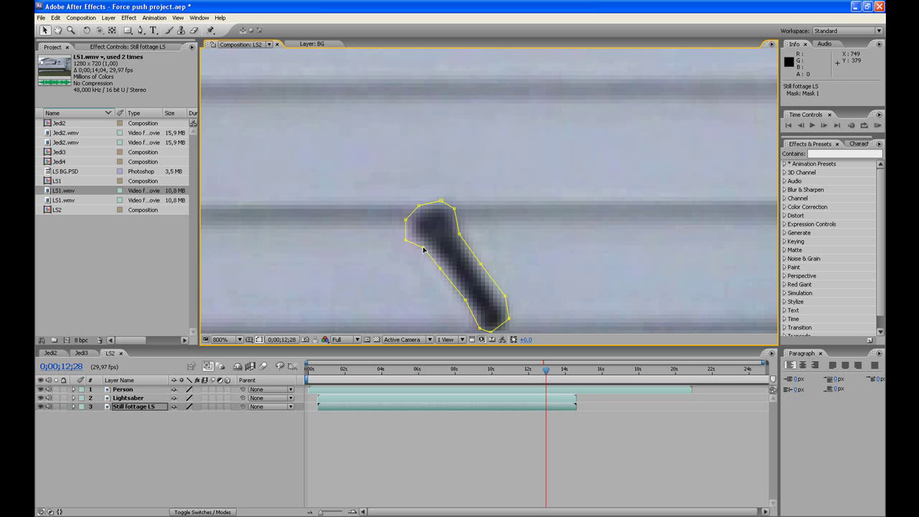
pyautogui.moveTo(406, 241); pyautogui.dragTo(408, 237)
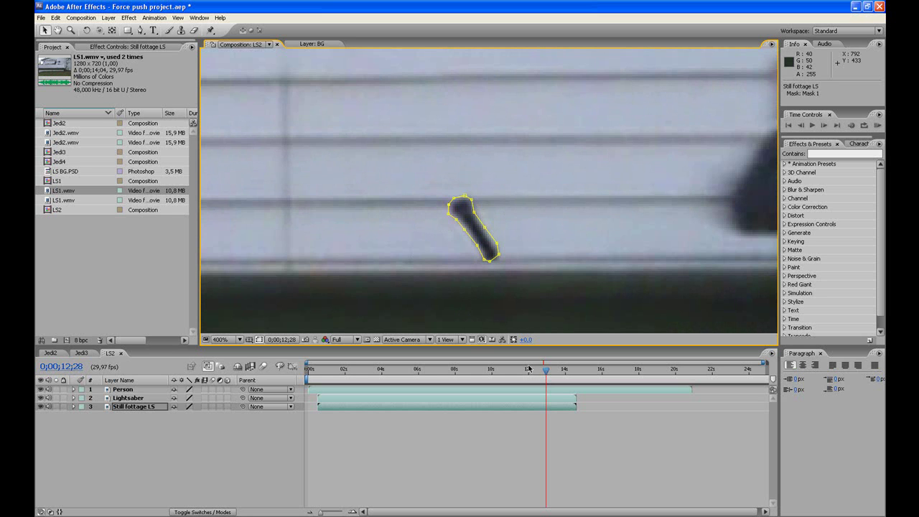
# Apply Time > Freeze Frame to Still fottage LS, hiding Person and Lightsaber to verify
pyautogui.rightClick(546, 411)
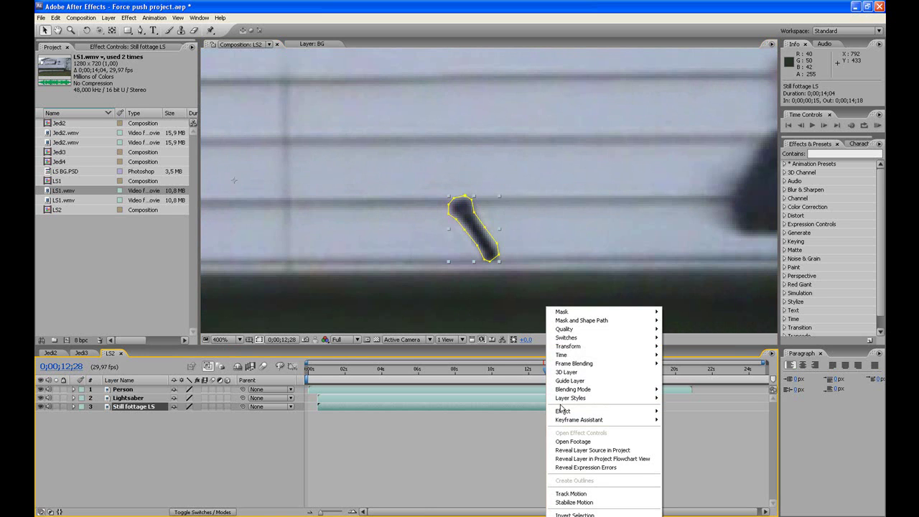
pyautogui.moveTo(562, 354)
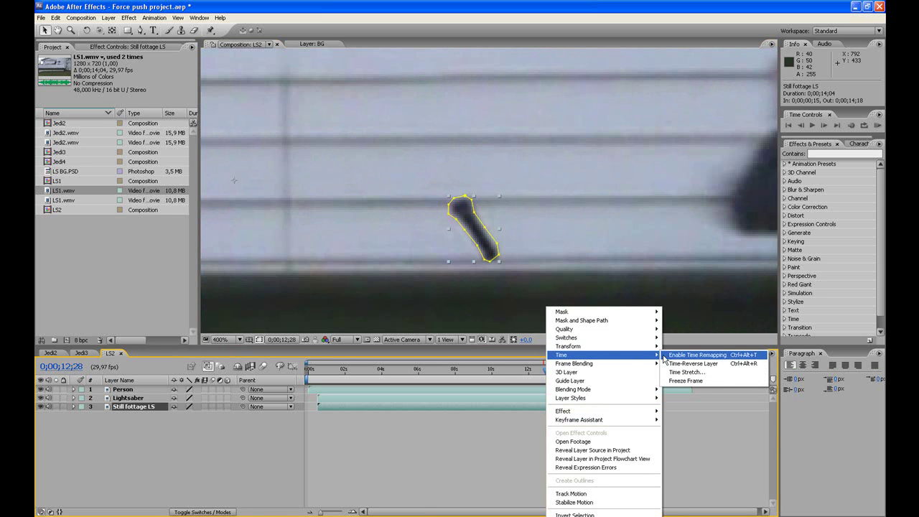
pyautogui.click(512, 421)
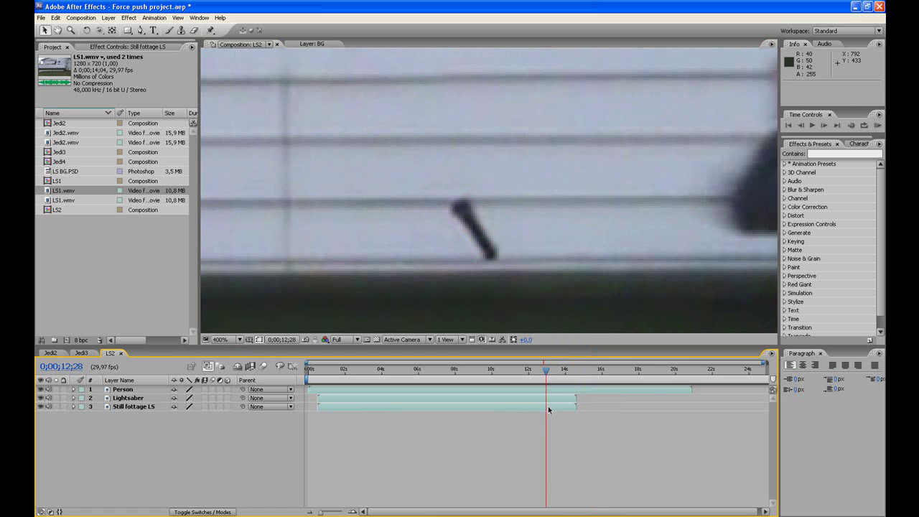
pyautogui.rightClick(546, 410)
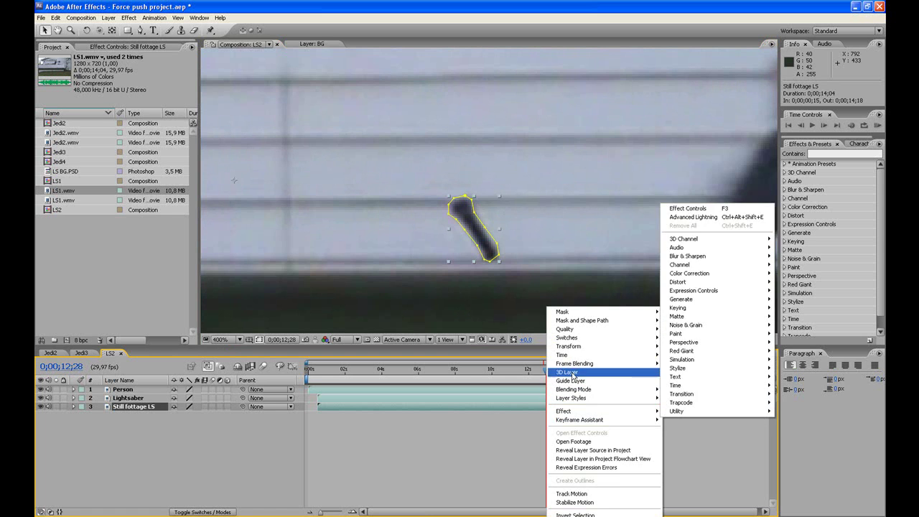
pyautogui.moveTo(574, 355)
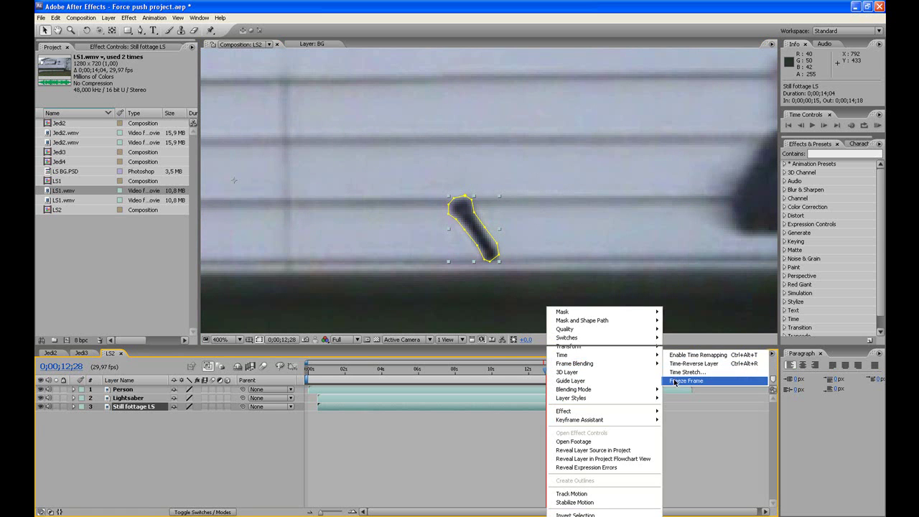
pyautogui.click(674, 381)
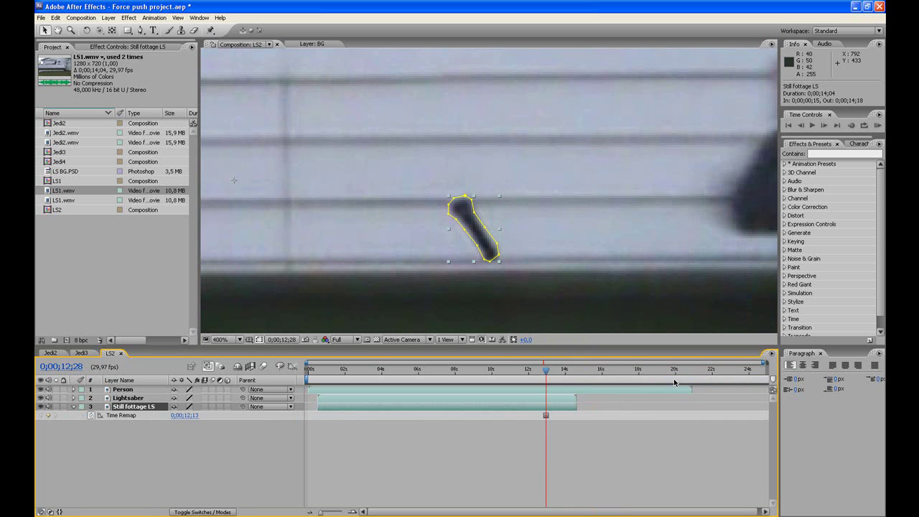
pyautogui.click(41, 398)
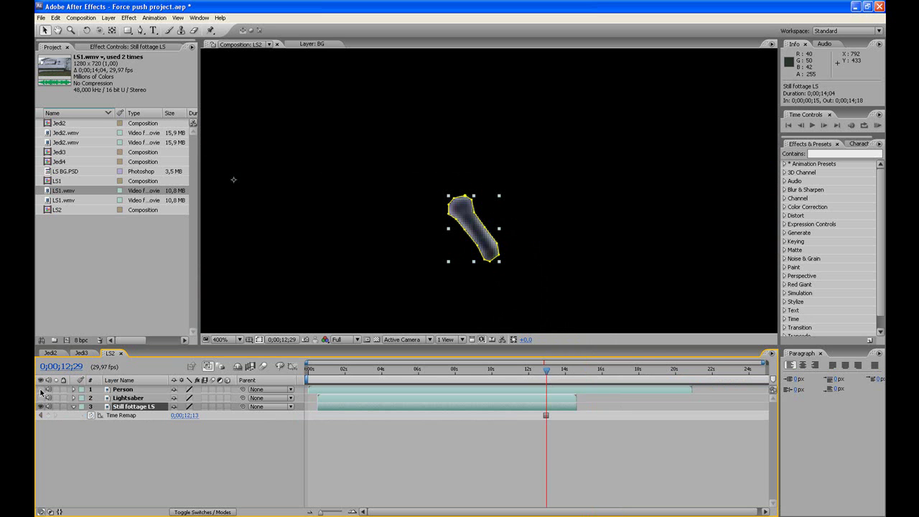
pyautogui.press('pagedown')
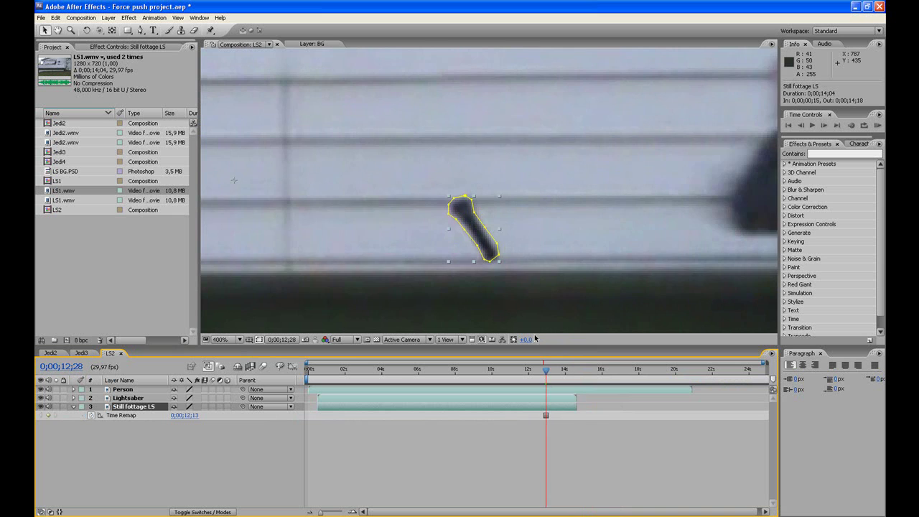
# Trim the Lightsaber layer to end earlier and show the full timeline
pyautogui.click(123, 398)
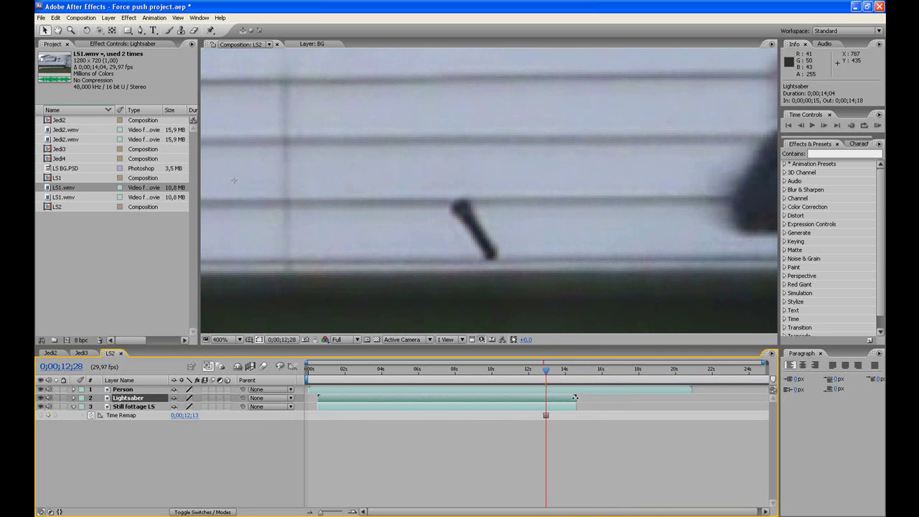
pyautogui.moveTo(575, 398); pyautogui.dragTo(551, 398)
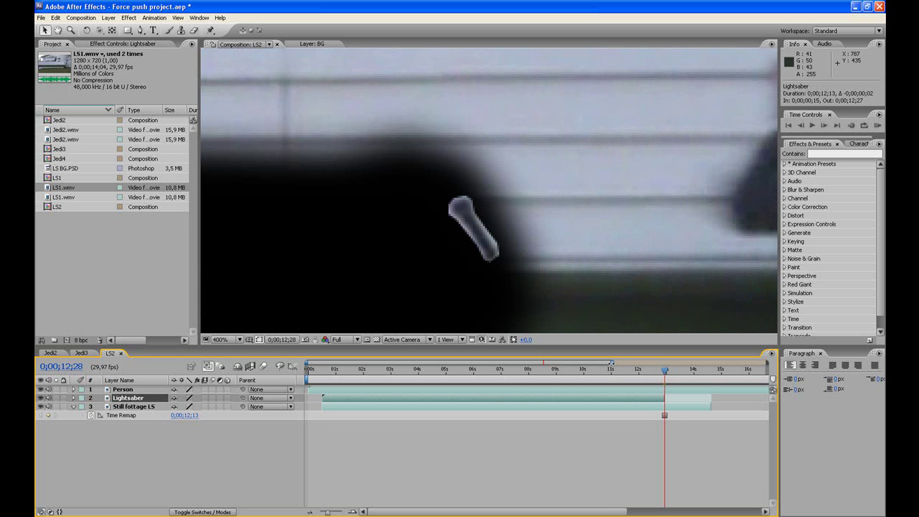
pyautogui.moveTo(610, 363); pyautogui.dragTo(766, 362)
pyautogui.scroll(-4, 532, 204)
pyautogui.scroll(-2, 532, 204)
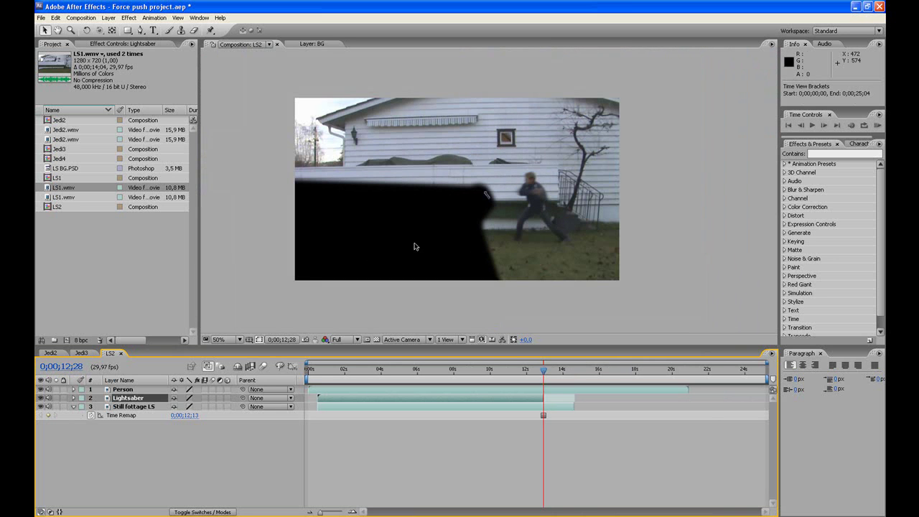
# Compare neighbouring frames of the frozen hilt, settling on 0;00;12;27
pyautogui.press('pagedown')
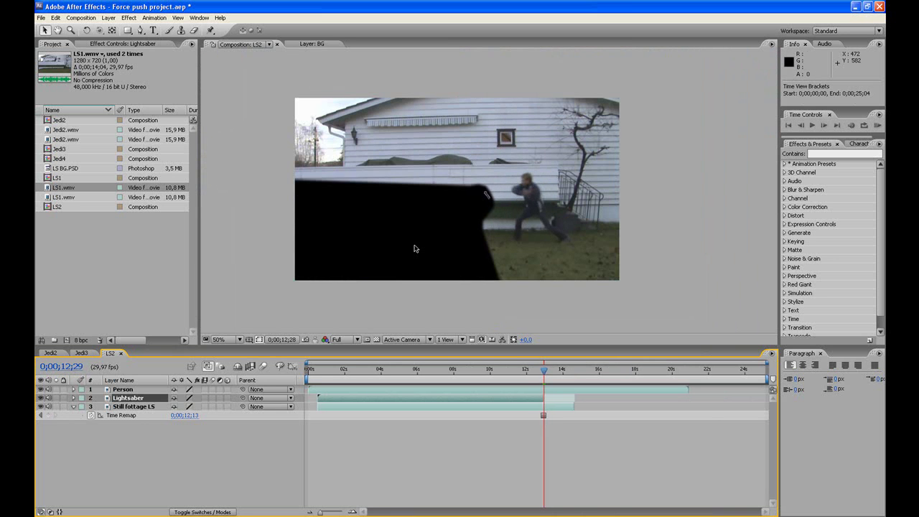
pyautogui.press('pageup')
pyautogui.press('pageup')
pyautogui.click(128, 394)
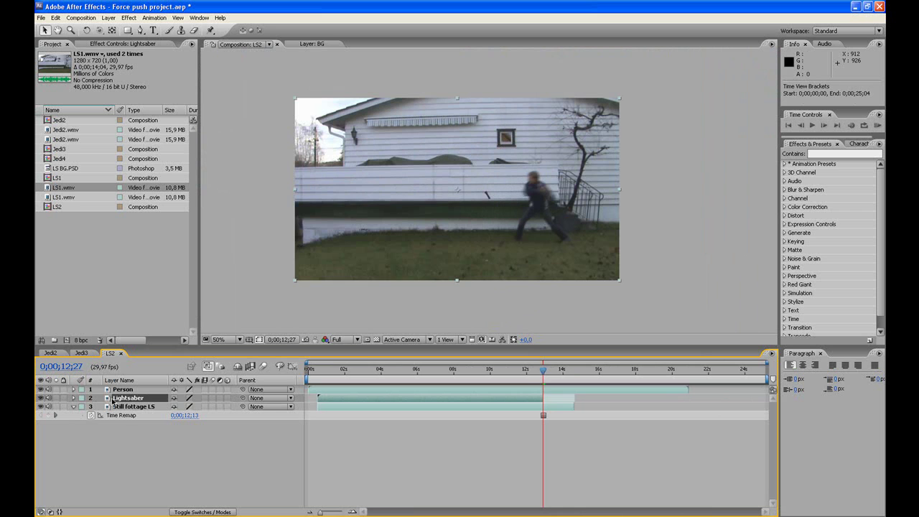
pyautogui.press('pagedown')
pyautogui.press('pageup')
pyautogui.press('pagedown')
pyautogui.press('pageup')
pyautogui.press('pagedown')
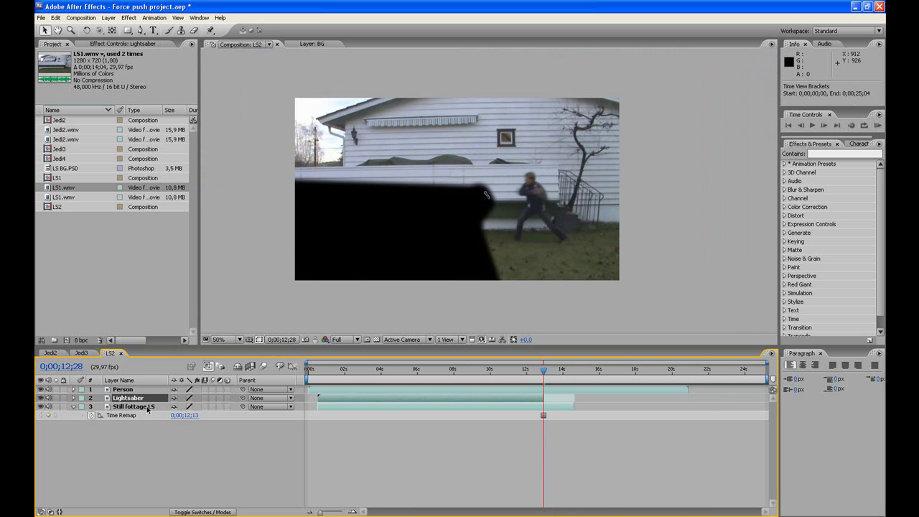
pyautogui.press('pageup')
pyautogui.press('pagedown')
pyautogui.press('pageup')
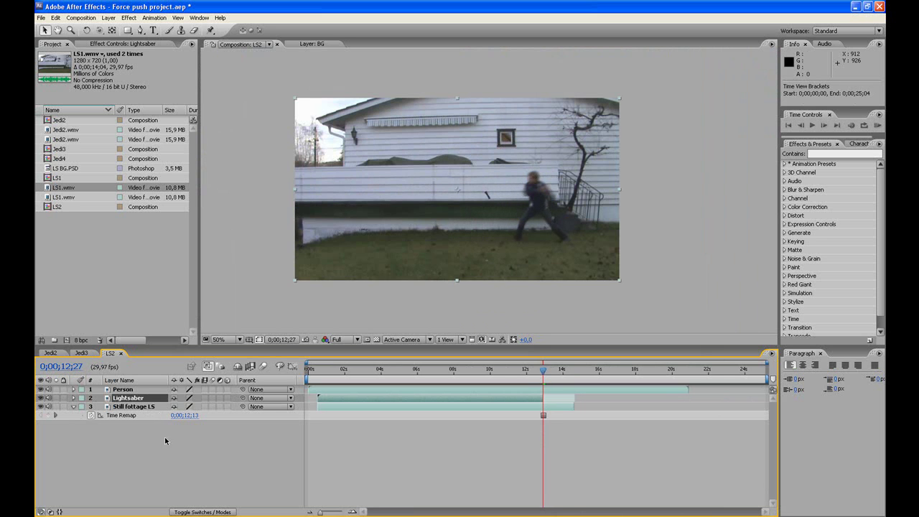
# Add Jedi2.wmv to LS2 as a new bottom layer
pyautogui.click(123, 389)
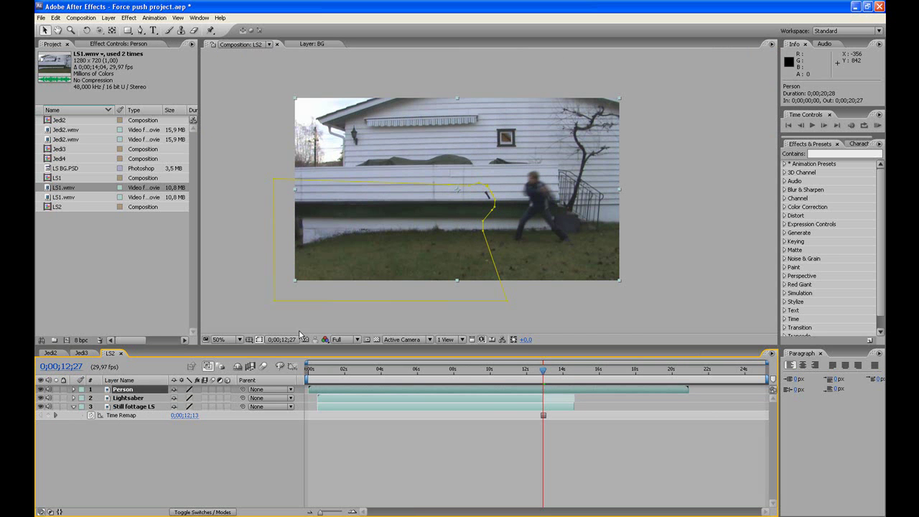
pyautogui.click(127, 398)
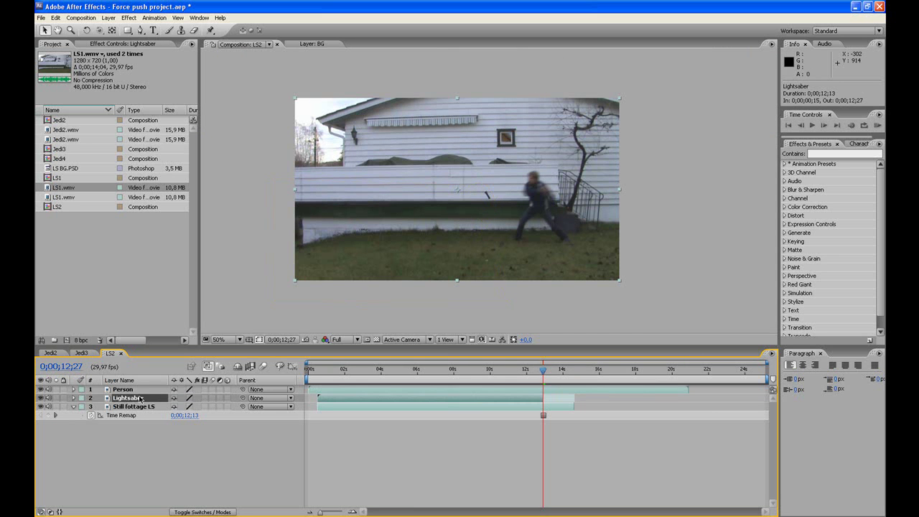
pyautogui.click(64, 129)
pyautogui.moveTo(67, 130); pyautogui.dragTo(141, 439)
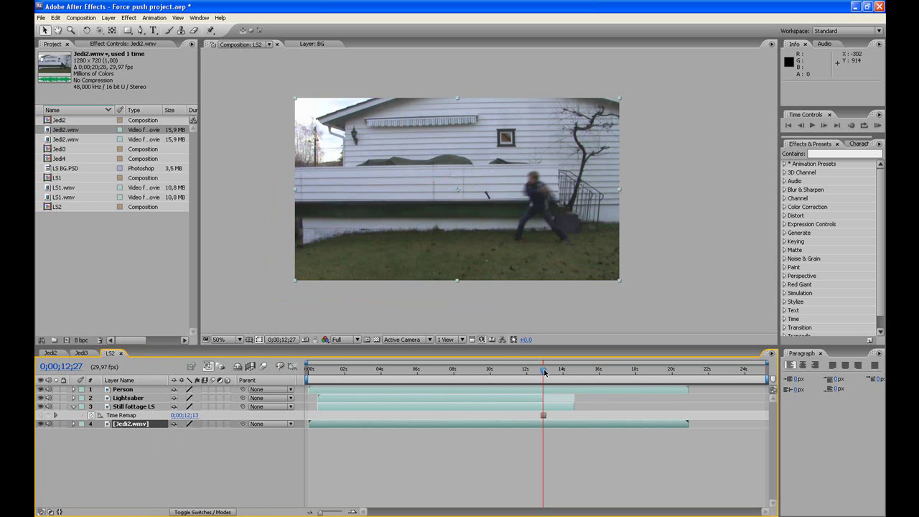
# Enable Time Remapping on the Jedi2.wmv layer at the composition start
pyautogui.moveTo(544, 372); pyautogui.dragTo(319, 365)
pyautogui.press('Home')
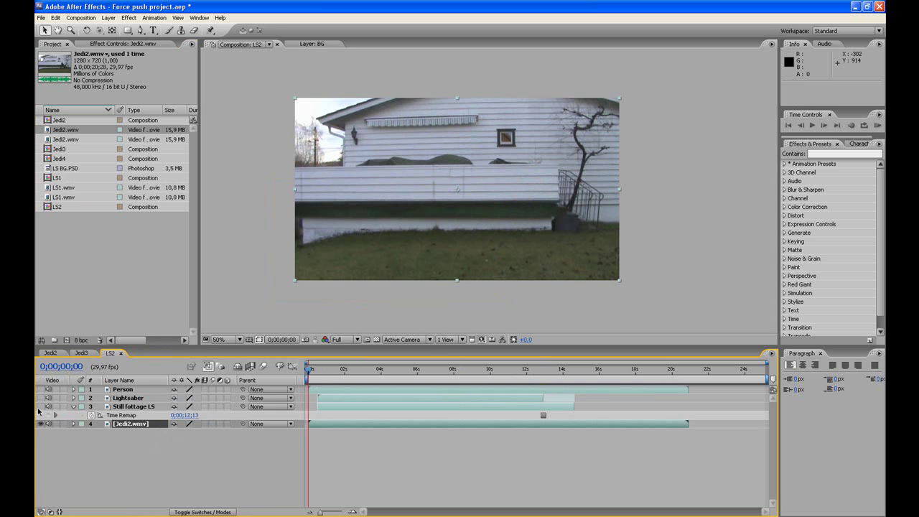
pyautogui.click(72, 406)
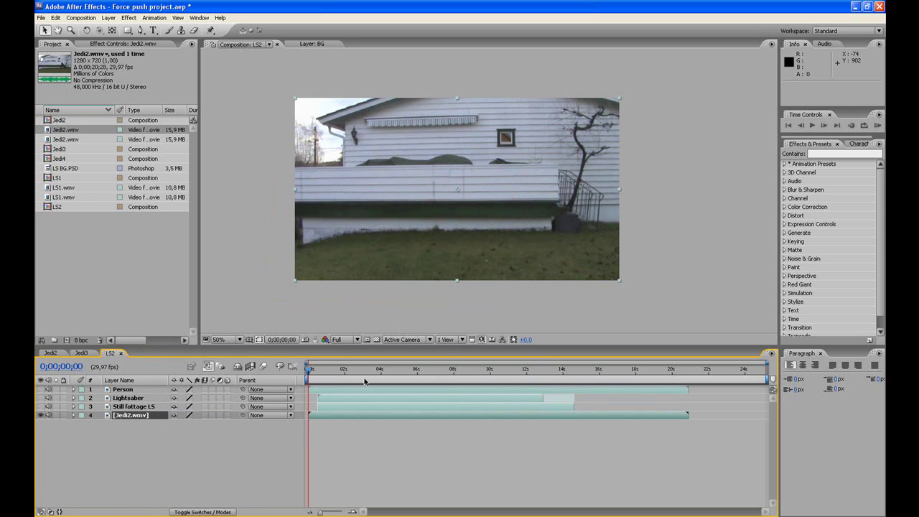
pyautogui.rightClick(323, 418)
pyautogui.moveTo(337, 354)
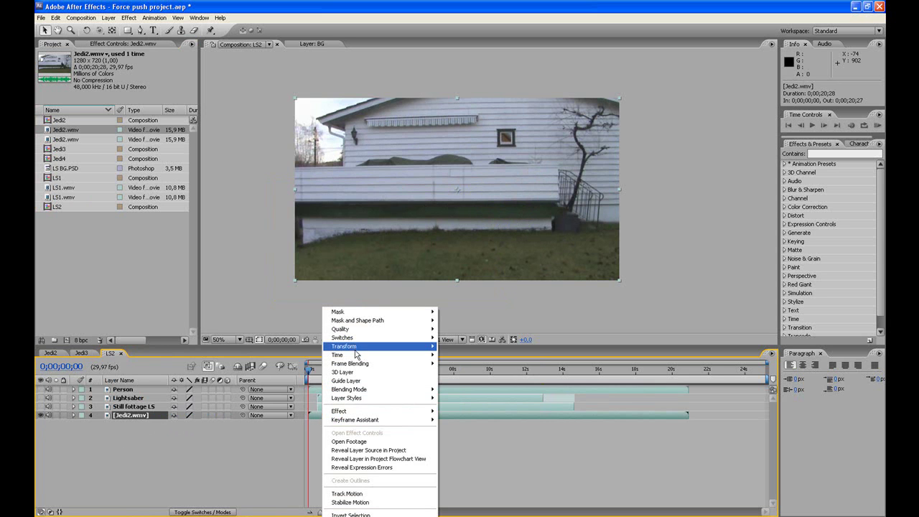
pyautogui.click(468, 380)
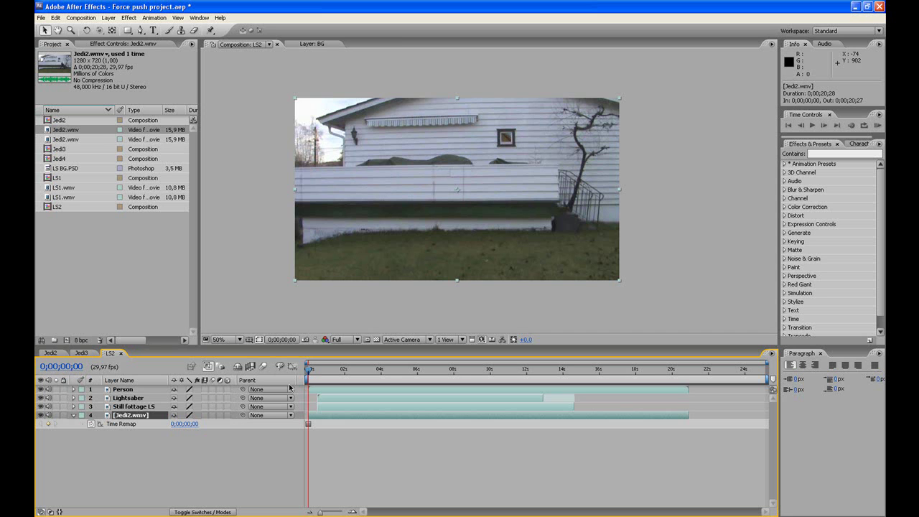
# Move to about 0;00;13;00 and compare adjacent frames around 0;00;12;29
pyautogui.moveTo(307, 370); pyautogui.dragTo(343, 370)
pyautogui.moveTo(500, 380); pyautogui.dragTo(543, 379)
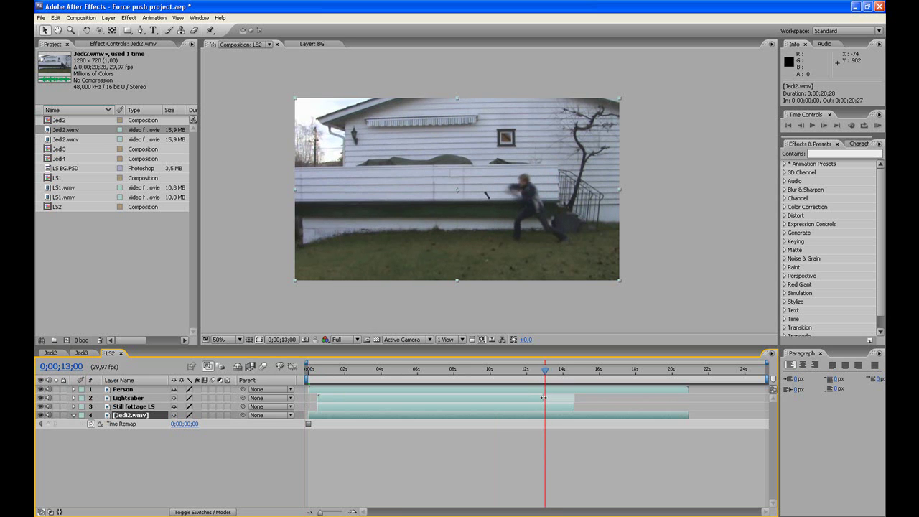
pyautogui.click(123, 399)
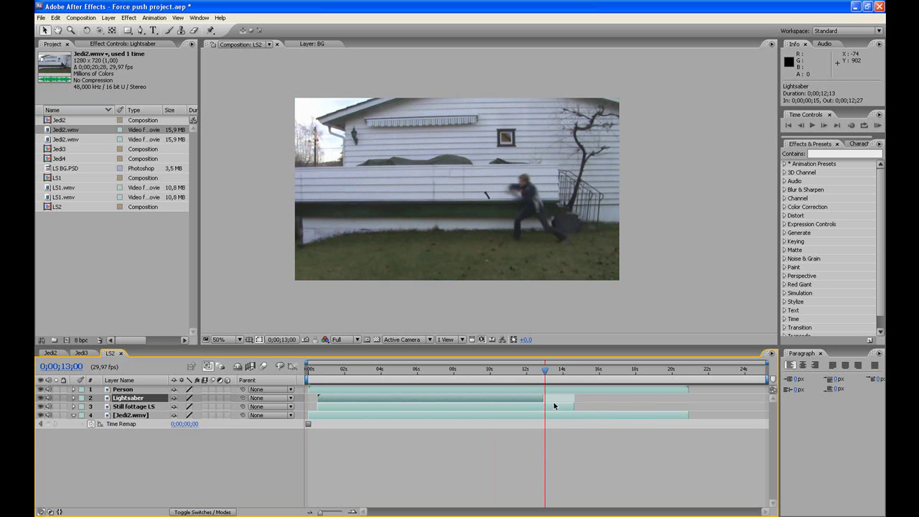
pyautogui.press('pagedown')
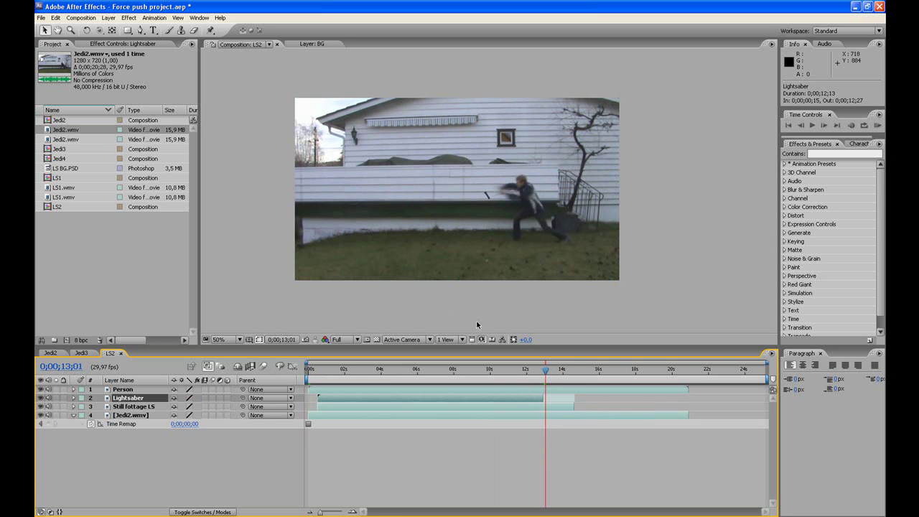
pyautogui.press('pageup')
pyautogui.press('pagedown')
pyautogui.press('pageup')
pyautogui.press('pagedown')
pyautogui.press('pageup')
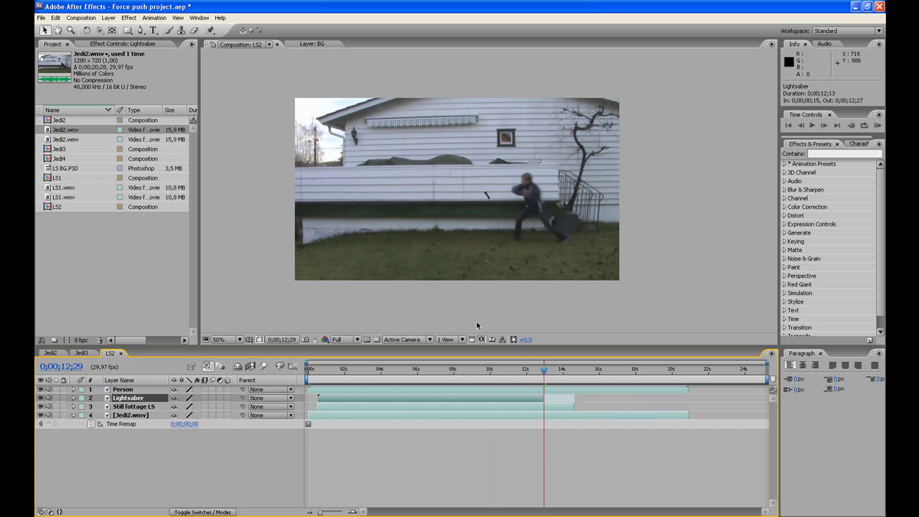
pyautogui.press('pagedown')
pyautogui.press('pagedown')
pyautogui.press('pageup')
pyautogui.press('pageup')
# At 0;00;12;28, reveal Still fottage LS's Position and set its first keyframe
pyautogui.click(73, 416)
pyautogui.click(144, 408)
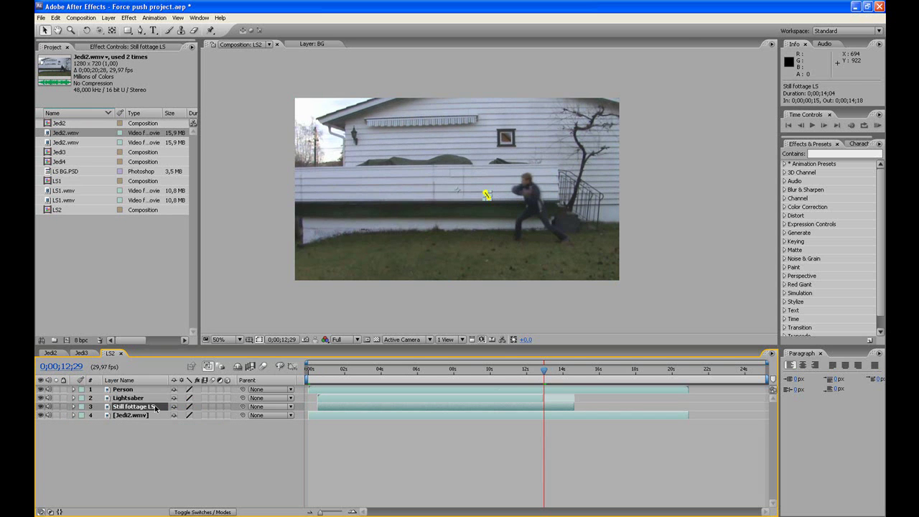
pyautogui.scroll(1, 513, 271)
pyautogui.scroll(1, 511, 245)
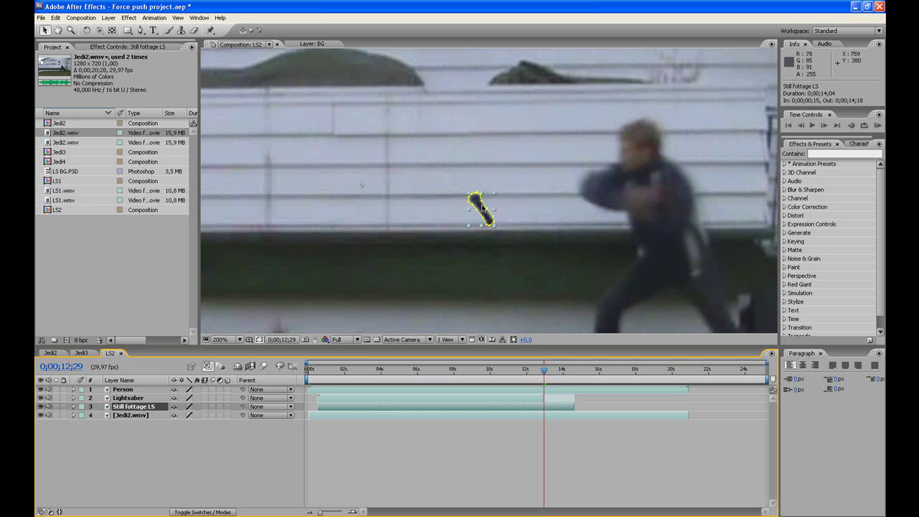
pyautogui.press('pageup')
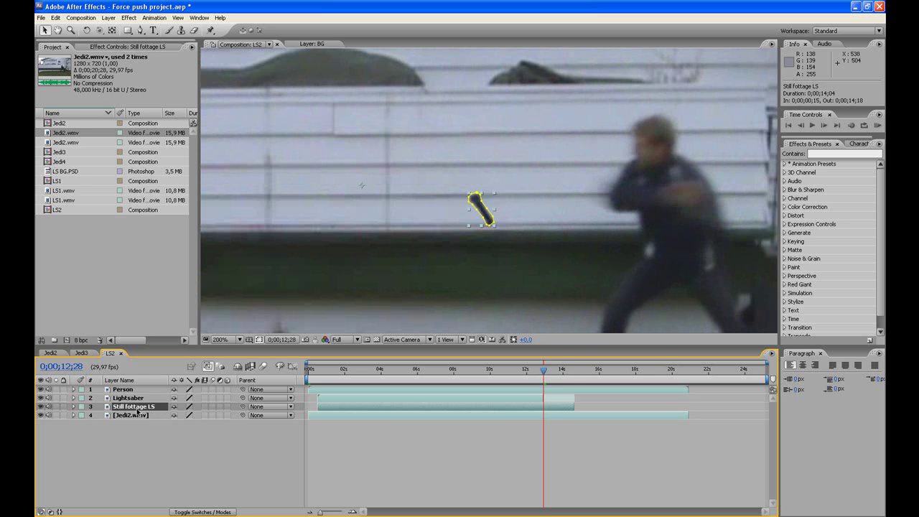
pyautogui.press('p')
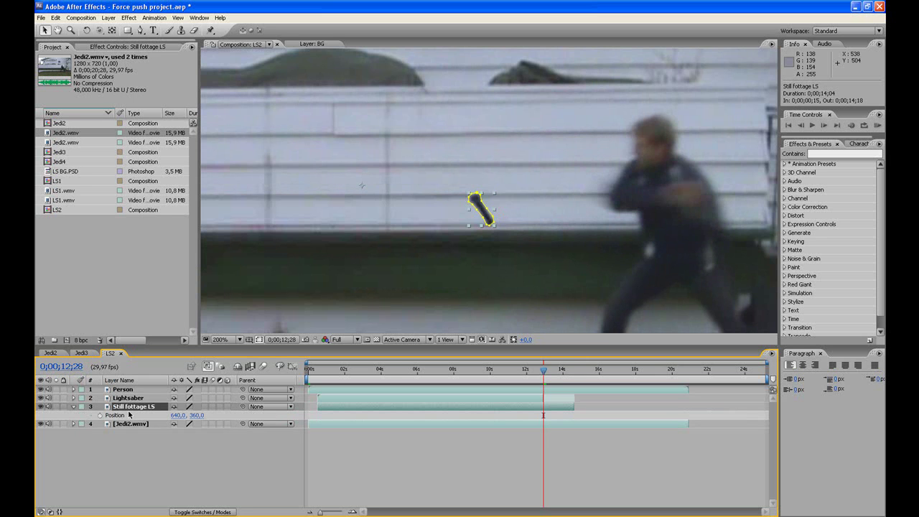
pyautogui.click(100, 416)
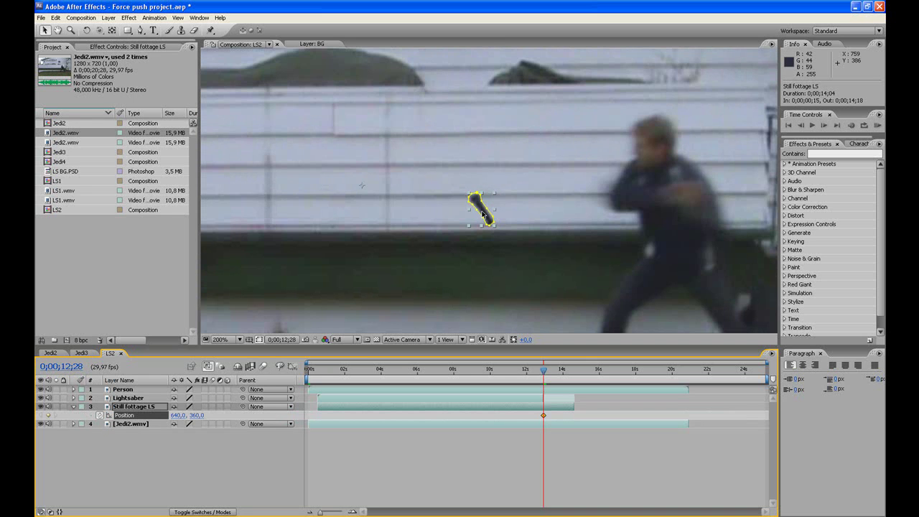
# Nudge the lightsaber up-left frame by frame toward 626, 352.5
pyautogui.moveTo(483, 213); pyautogui.dragTo(484, 211)
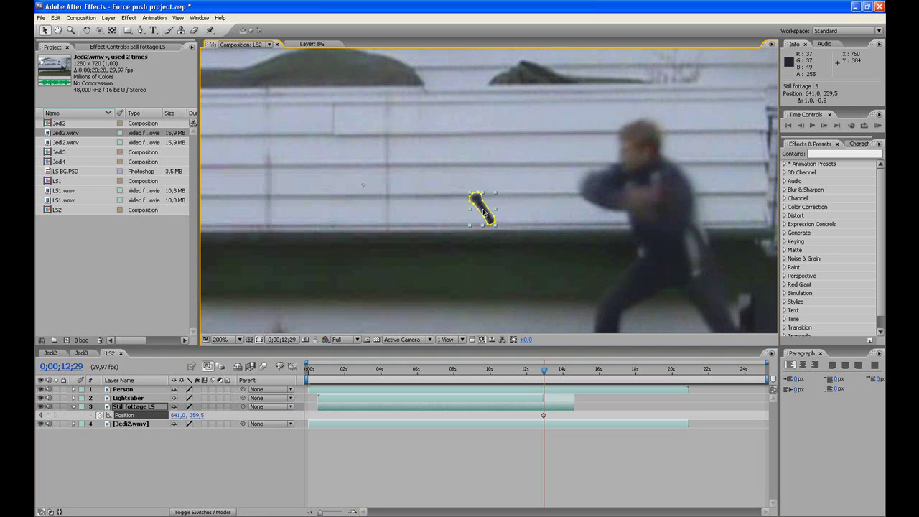
pyautogui.moveTo(484, 214); pyautogui.dragTo(465, 202)
pyautogui.press('pagedown')
pyautogui.press('pagedown')
pyautogui.press('pagedown')
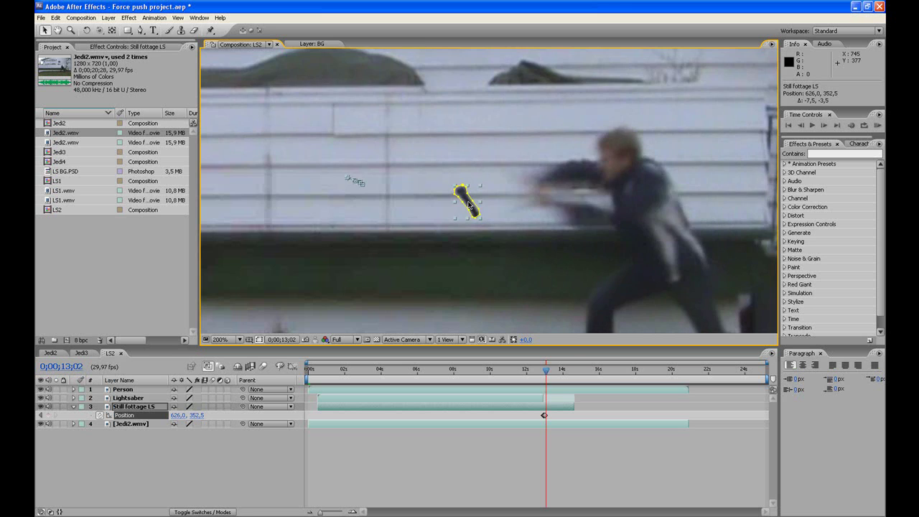
pyautogui.press(',')
pyautogui.press('.')
pyautogui.press('pagedown')
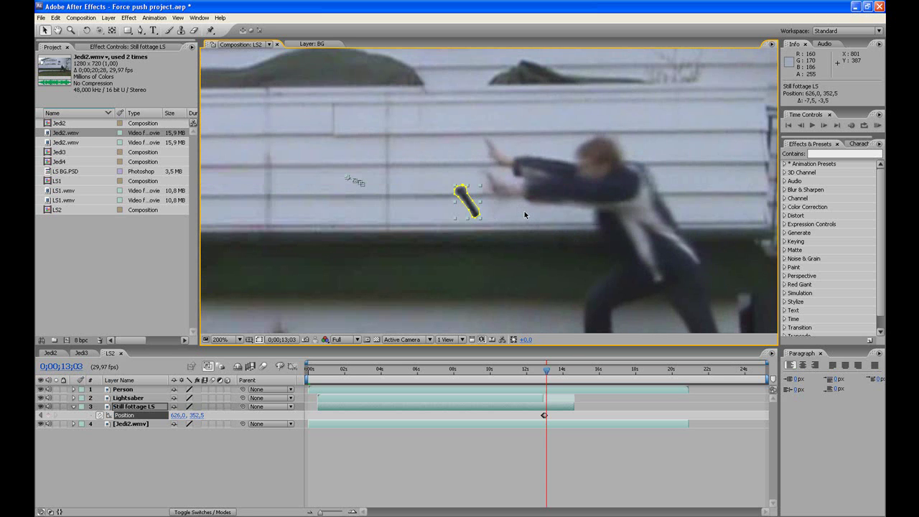
pyautogui.press('pageup')
pyautogui.press('pageup')
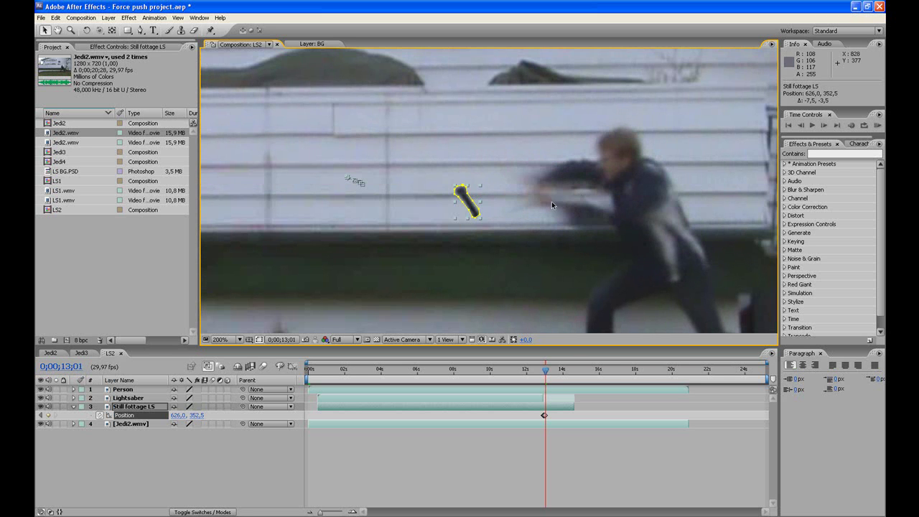
# Compare frames 0;00;13;01 and 0;00;13;02, then zoom out to the full frame
pyautogui.press('pagedown')
pyautogui.press('pageup')
pyautogui.press('pagedown')
pyautogui.press('pageup')
pyautogui.press('pagedown')
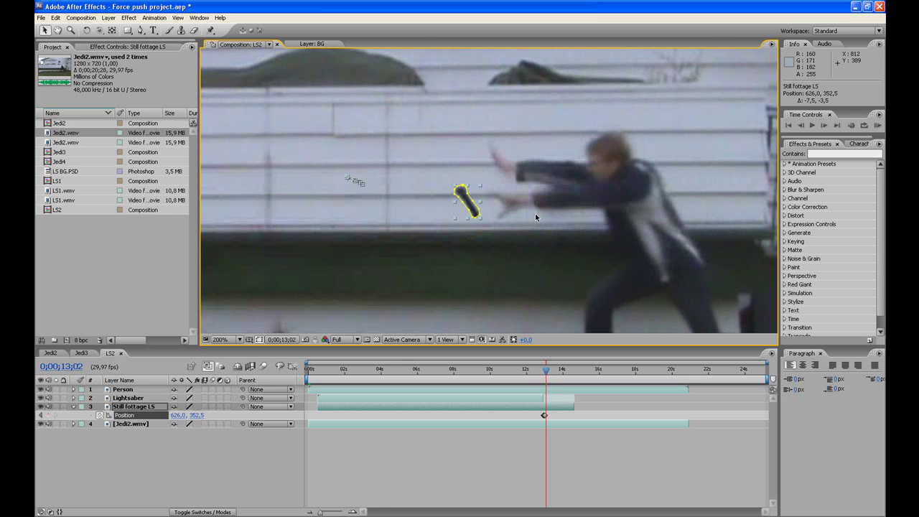
pyautogui.press(',')
pyautogui.press('.')
pyautogui.press(',')
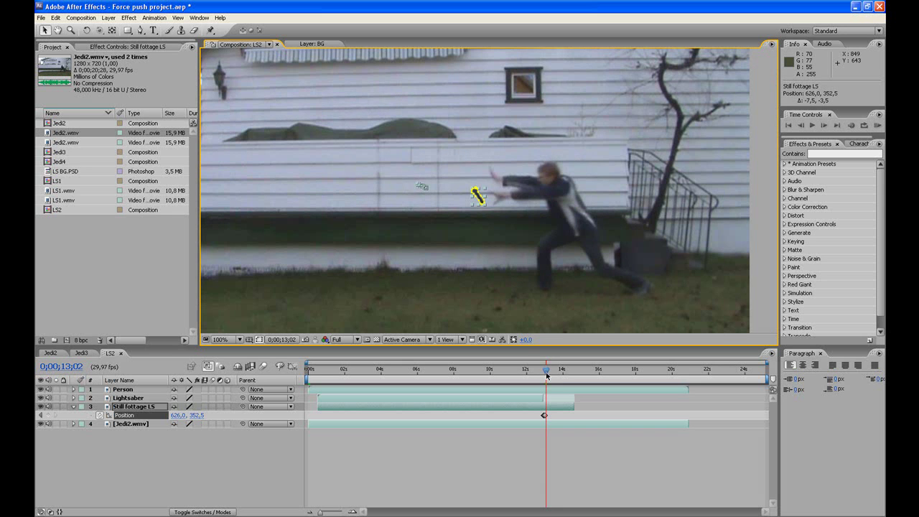
# Push the lightsaber left off frame to about -209, 336.5 and review the in-between frames
pyautogui.press('space')
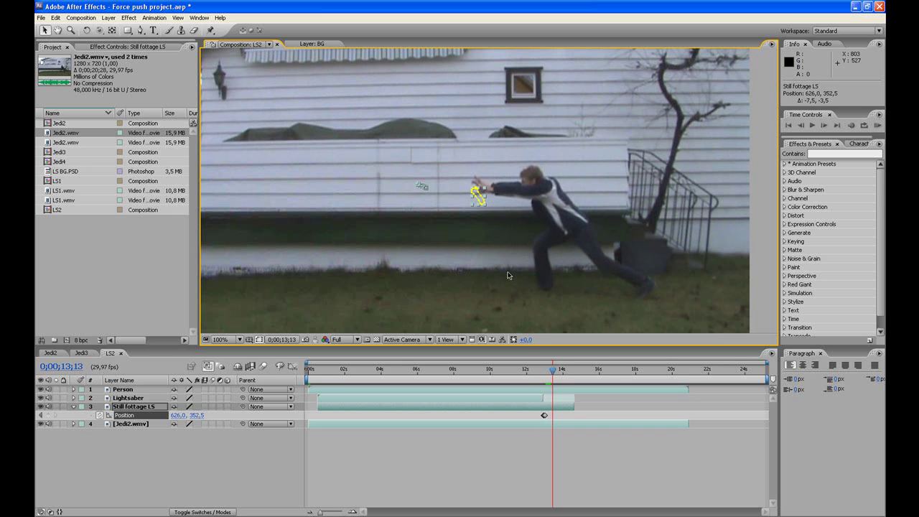
pyautogui.press(',')
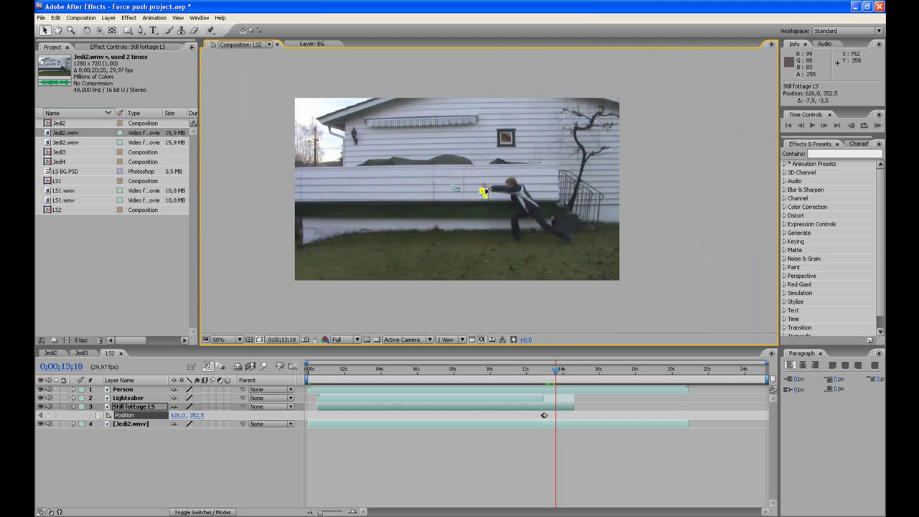
pyautogui.press('.')
pyautogui.press('.')
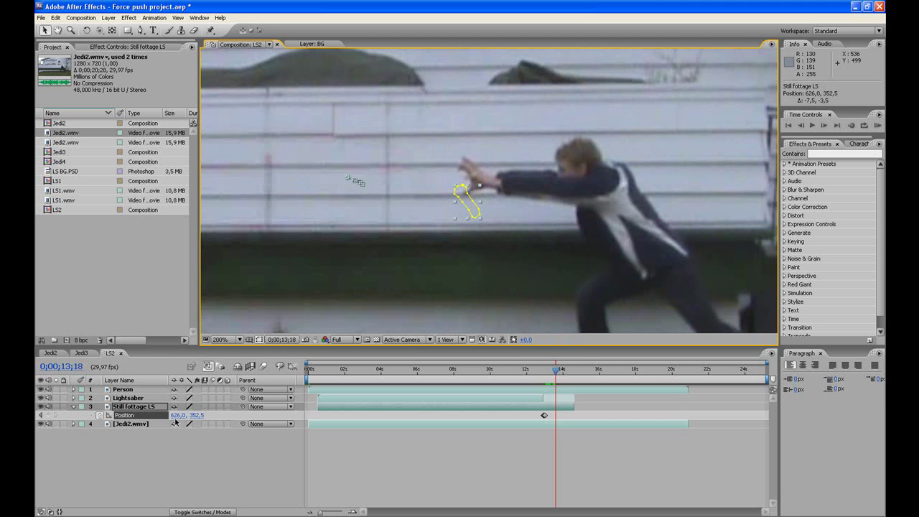
pyautogui.press(',')
pyautogui.press(',')
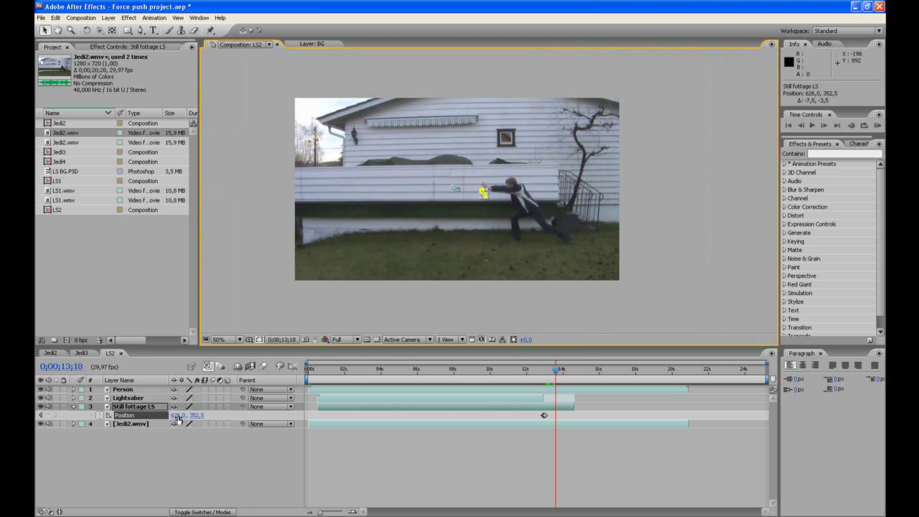
pyautogui.moveTo(482, 192); pyautogui.dragTo(410, 193)
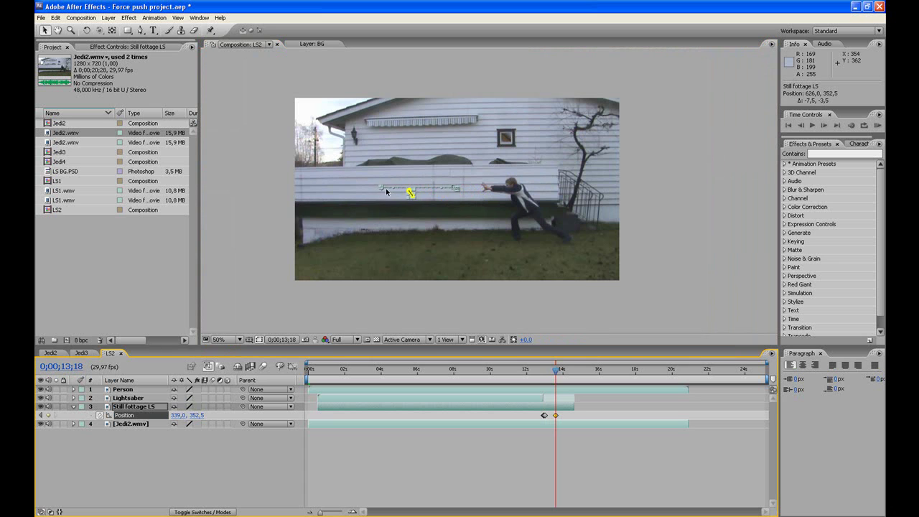
pyautogui.moveTo(381, 190); pyautogui.dragTo(243, 187)
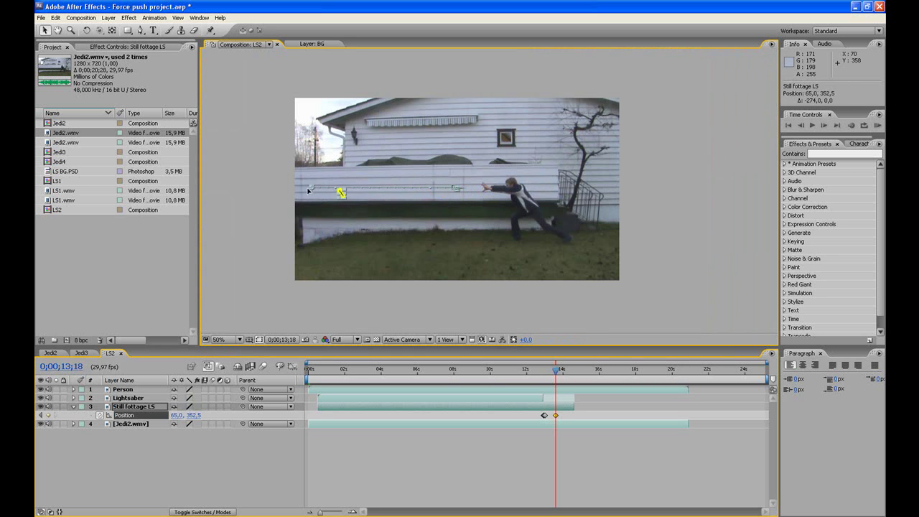
pyautogui.press('pageup')
pyautogui.press('pageup')
pyautogui.press('pageup')
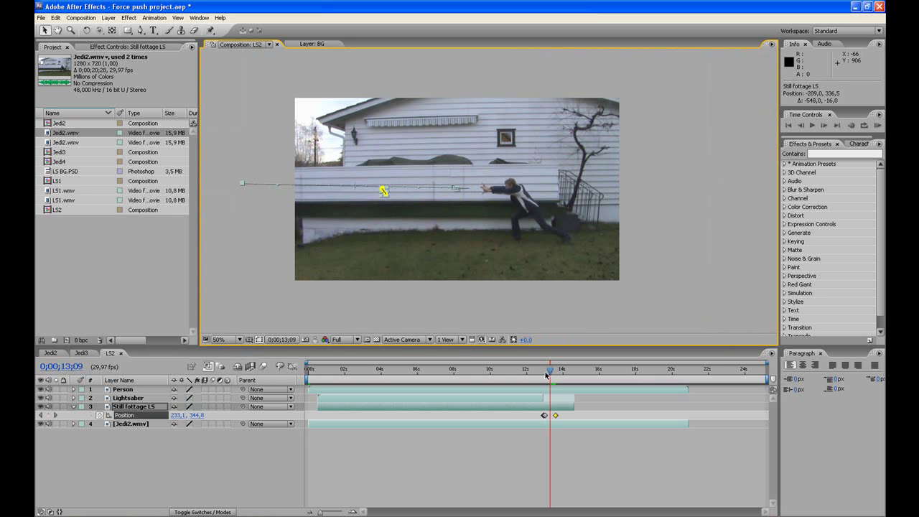
pyautogui.moveTo(550, 374)
pyautogui.mouseDown()
pyautogui.moveTo(558, 373)
pyautogui.moveTo(539, 374)
pyautogui.mouseUp()
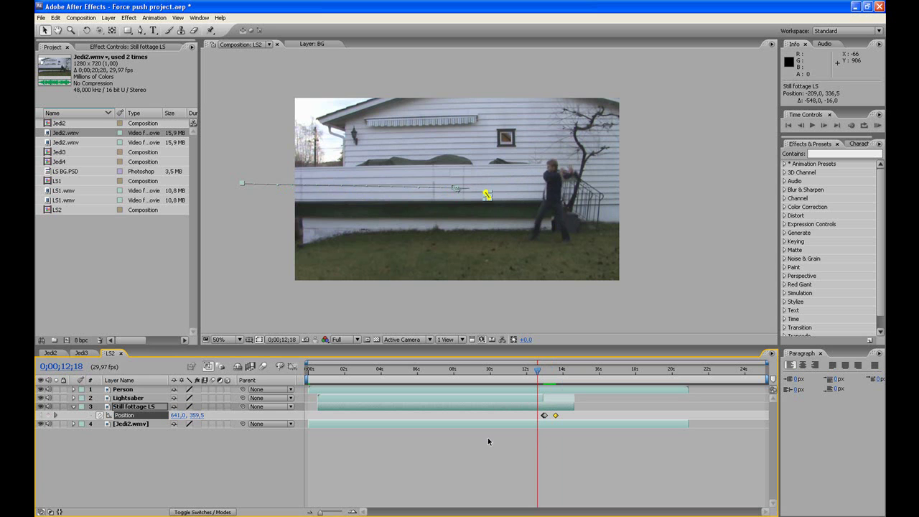
# Preview the push, then scrub to the frame where the saber starts flying
pyautogui.press('KP_0')
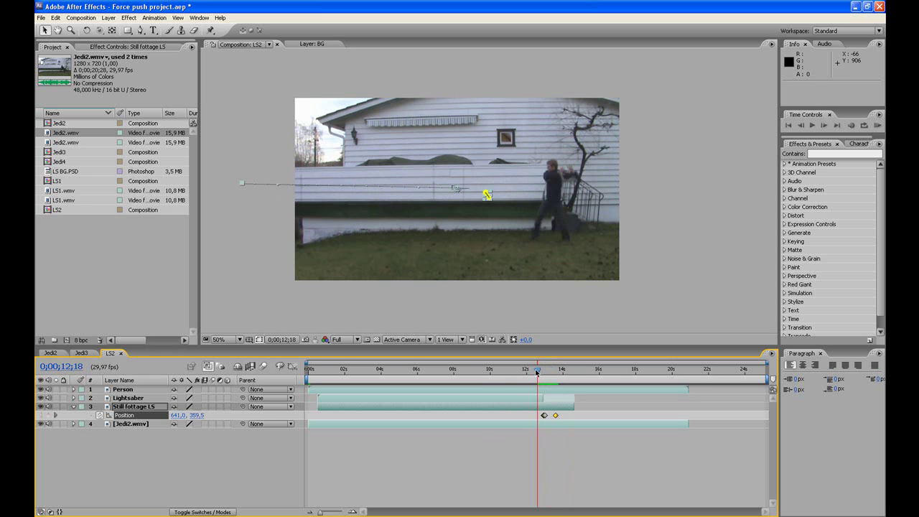
pyautogui.moveTo(537, 371); pyautogui.dragTo(546, 371)
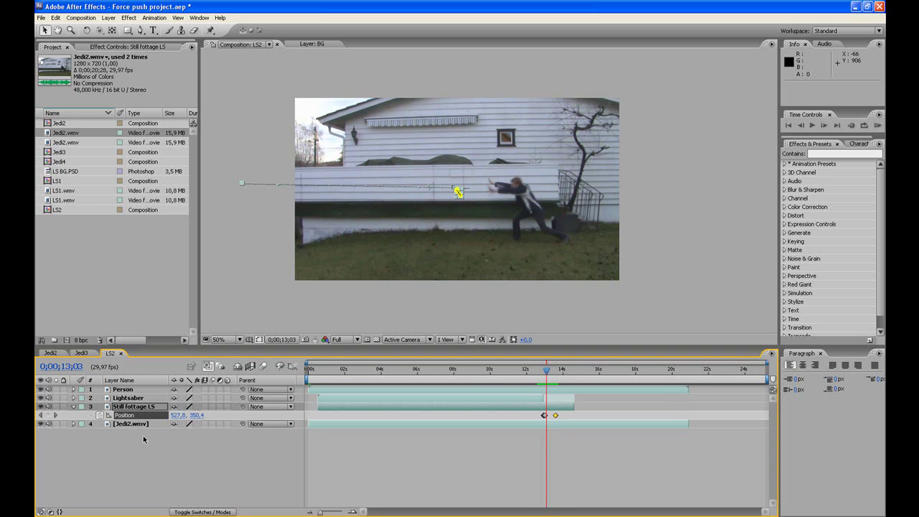
# Reveal Still footage LS's Rotation and set a starting Rotation keyframe
pyautogui.click(127, 407)
pyautogui.press('r')
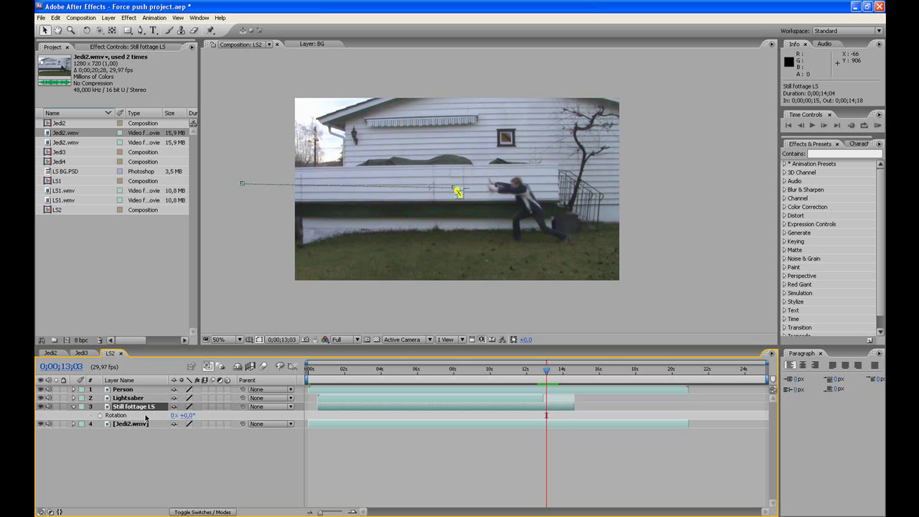
pyautogui.moveTo(176, 416)
pyautogui.mouseDown()
pyautogui.moveTo(191, 416)
pyautogui.moveTo(178, 415)
pyautogui.mouseUp()
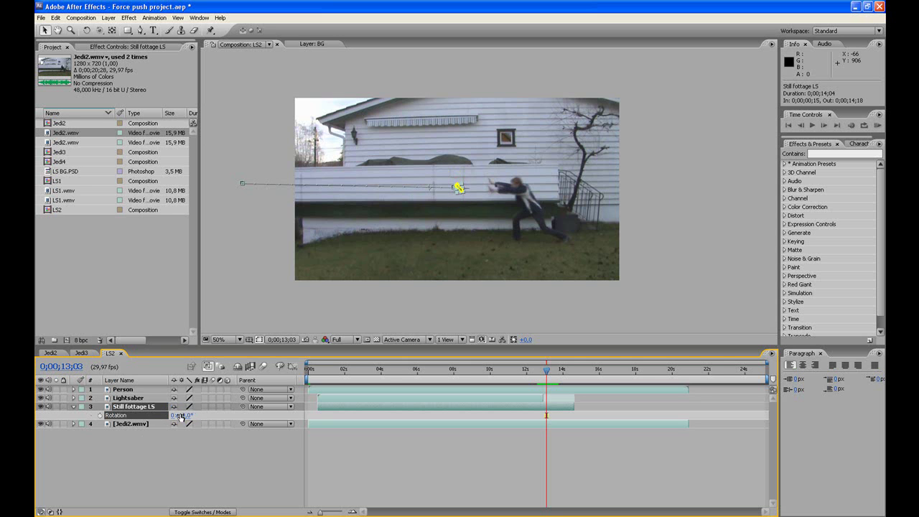
pyautogui.click(101, 416)
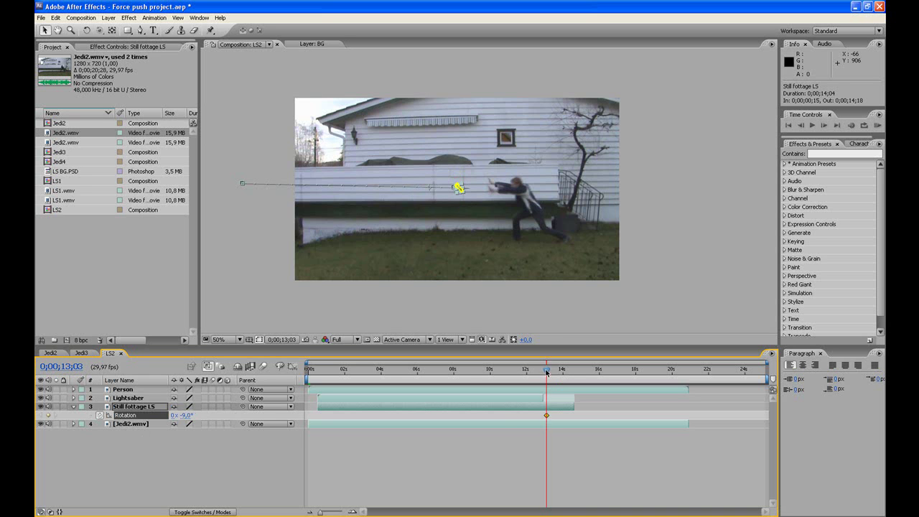
# Set Rotation to -20° at 0;00;13;19 and preview the push from 0;00;12;20
pyautogui.moveTo(546, 372); pyautogui.dragTo(556, 372)
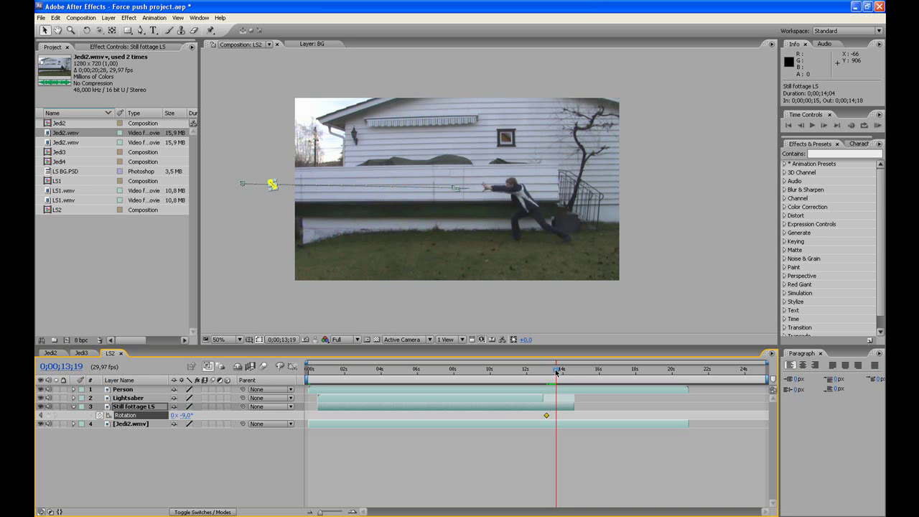
pyautogui.moveTo(180, 415); pyautogui.dragTo(178, 415)
pyautogui.click(185, 415)
pyautogui.press('Return')
pyautogui.moveTo(557, 371); pyautogui.dragTo(539, 370)
pyautogui.press('KP_0')
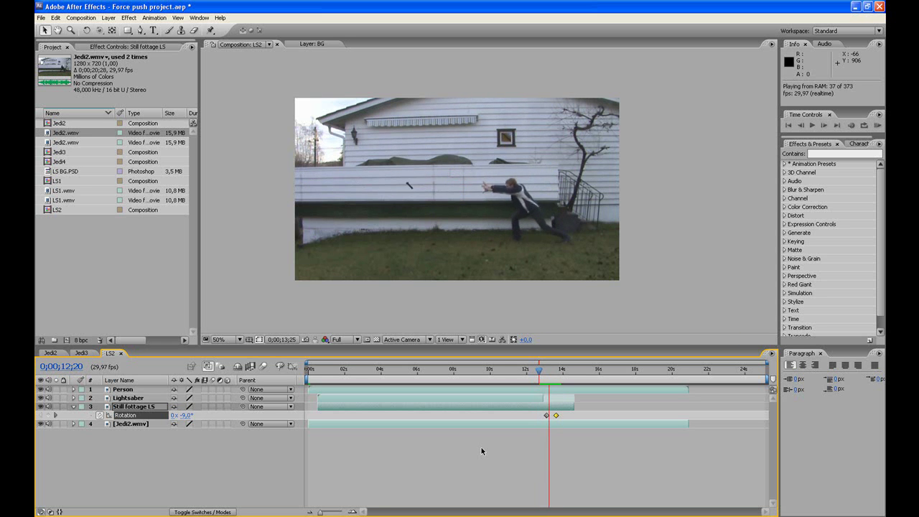
# Set an intermediate Rotation of -4° a few frames in and preview again
pyautogui.moveTo(541, 371); pyautogui.dragTo(545, 372)
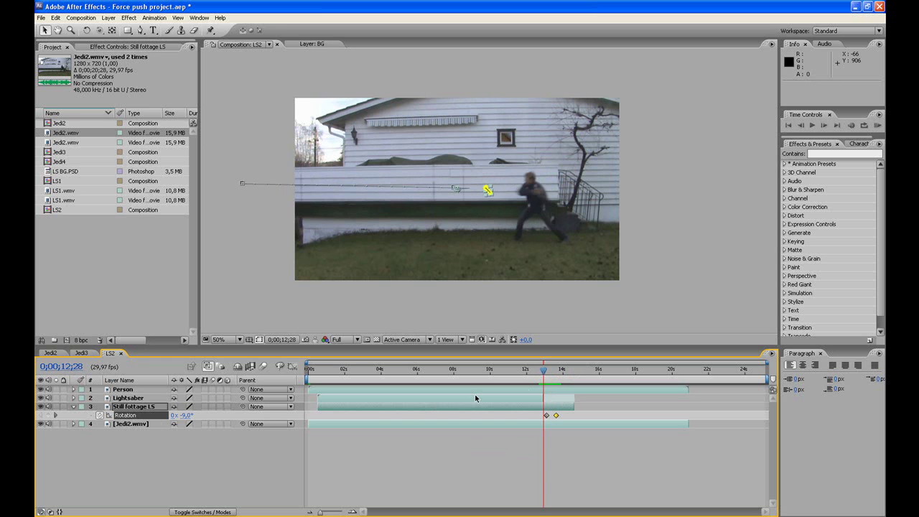
pyautogui.press('pagedown')
pyautogui.press('pagedown')
pyautogui.press('pagedown')
pyautogui.press('pagedown')
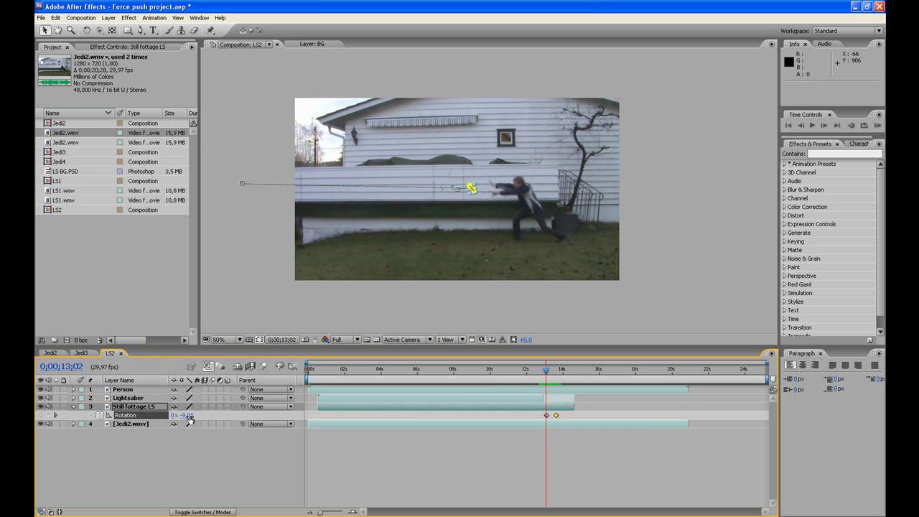
pyautogui.moveTo(189, 419); pyautogui.dragTo(191, 416)
pyautogui.click(368, 413)
pyautogui.press('pagedown')
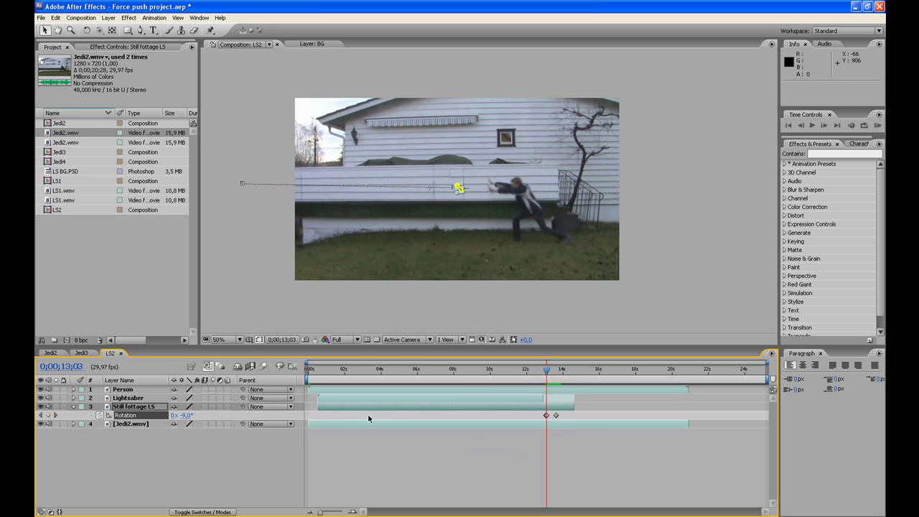
pyautogui.click(185, 415)
pyautogui.write('-4')
pyautogui.press('Return')
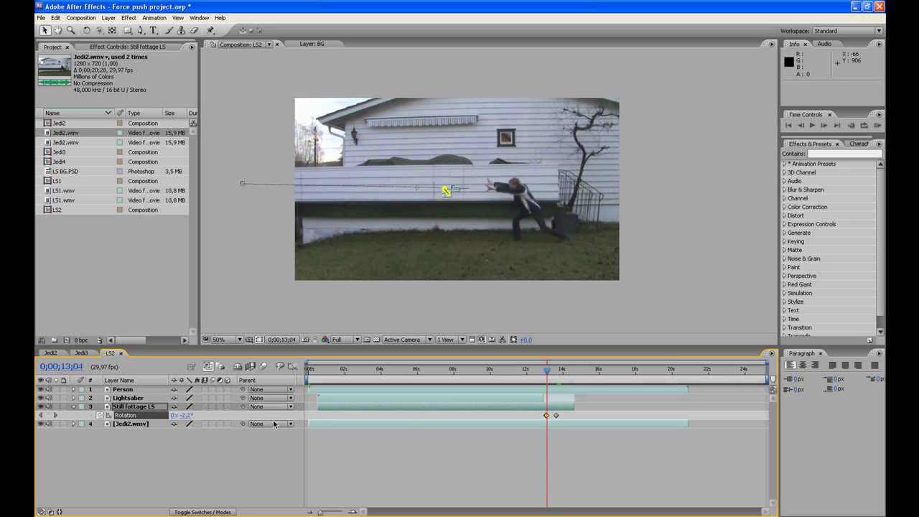
pyautogui.moveTo(547, 371); pyautogui.dragTo(540, 372)
pyautogui.press('KP_0')
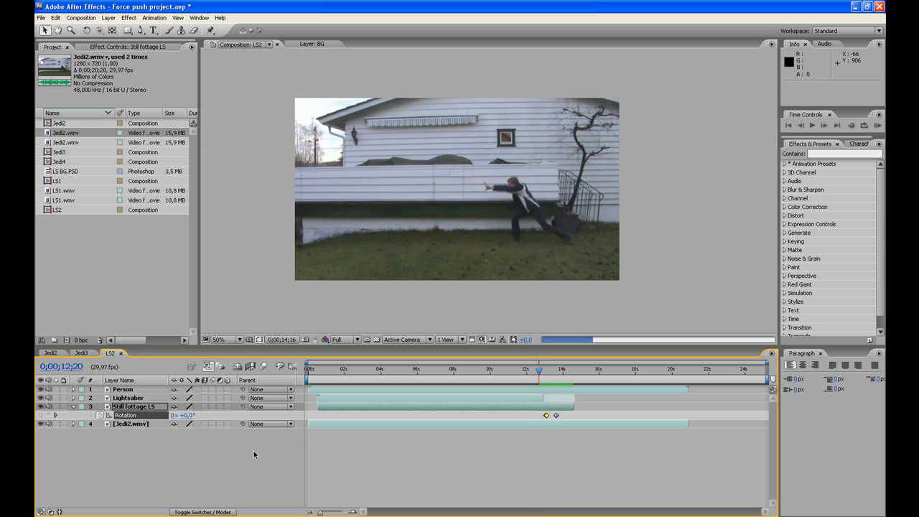
# Move the lightsaber's end Position keyframe to 0;00;13;21
pyautogui.press('space')
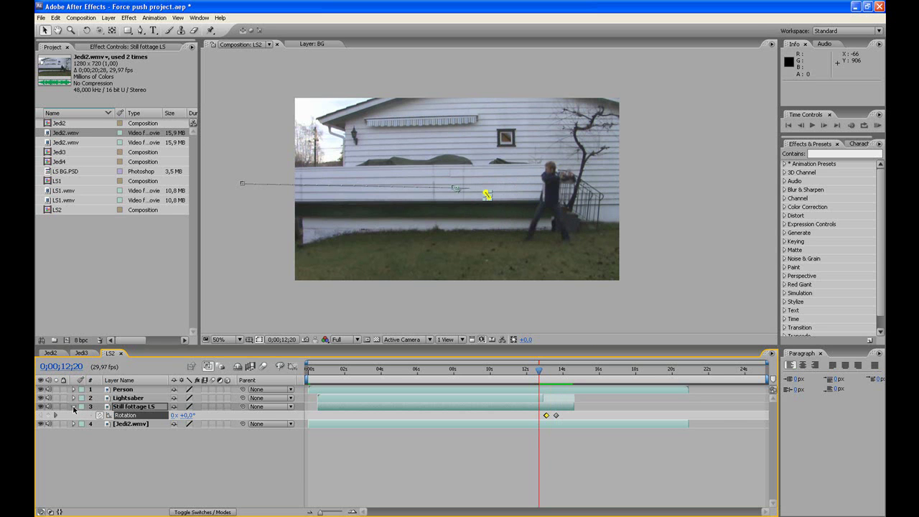
pyautogui.press('p')
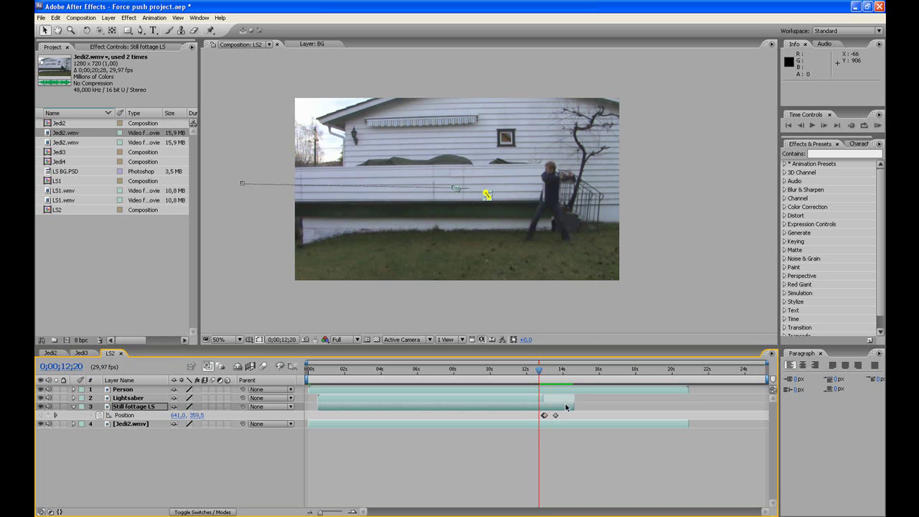
pyautogui.moveTo(537, 380); pyautogui.dragTo(549, 371)
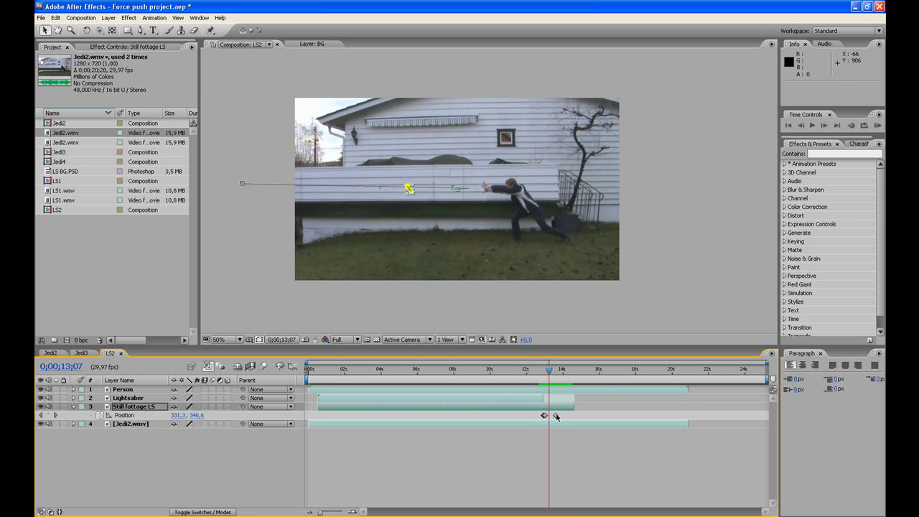
pyautogui.moveTo(555, 415)
pyautogui.mouseDown()
pyautogui.moveTo(573, 416)
pyautogui.moveTo(555, 414)
pyautogui.mouseUp()
pyautogui.press('pagedown')
pyautogui.press('pagedown')
pyautogui.press('pagedown')
pyautogui.press('pagedown')
pyautogui.press('pagedown')
# Step back and preview the retimed force-push twice
pyautogui.press('pageup')
pyautogui.press('pageup')
pyautogui.press('pageup')
pyautogui.press('pageup')
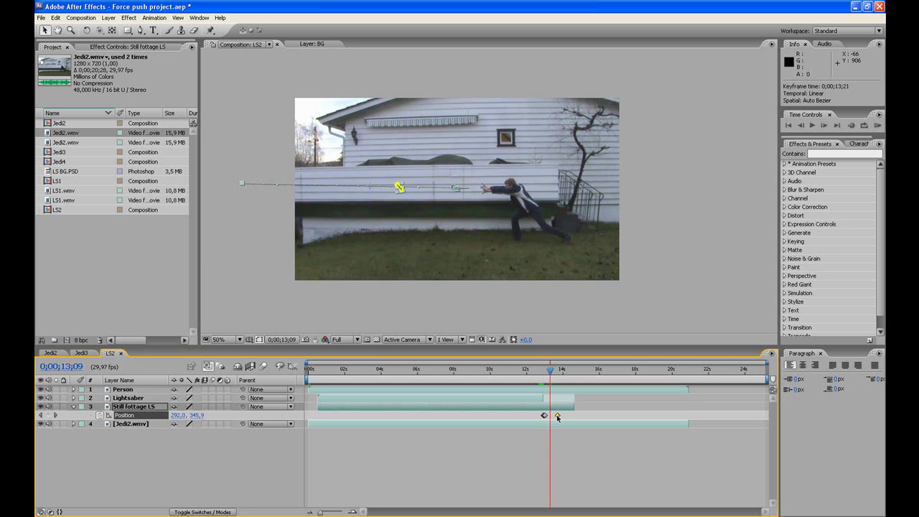
pyautogui.press('pageup')
pyautogui.press('pageup')
pyautogui.press('KP_0')
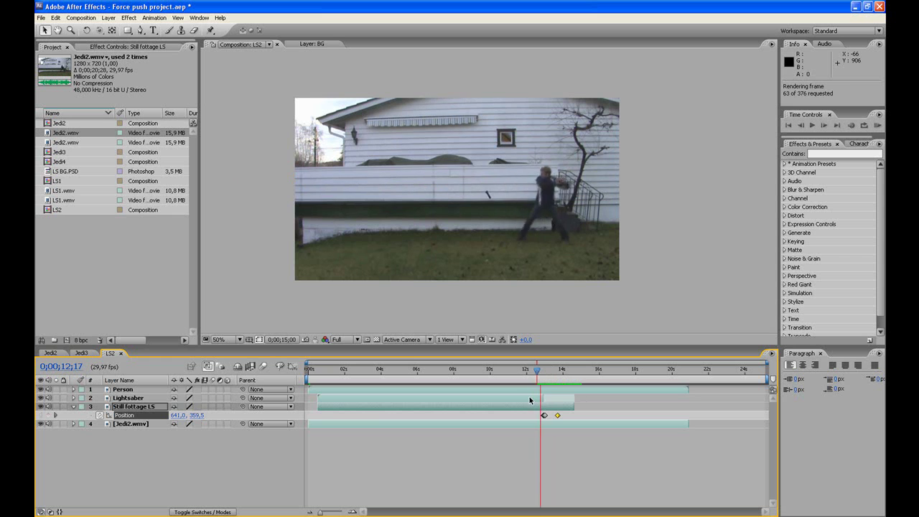
pyautogui.press('space')
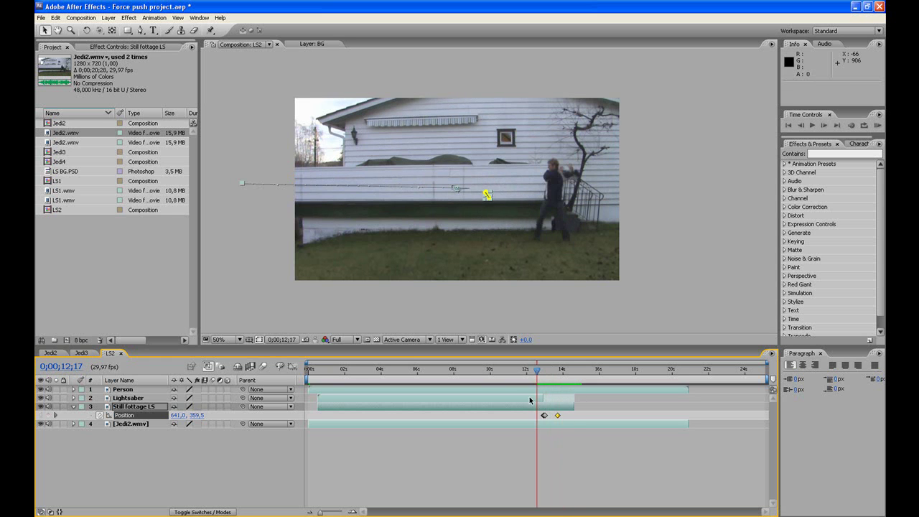
pyautogui.press('KP_0')
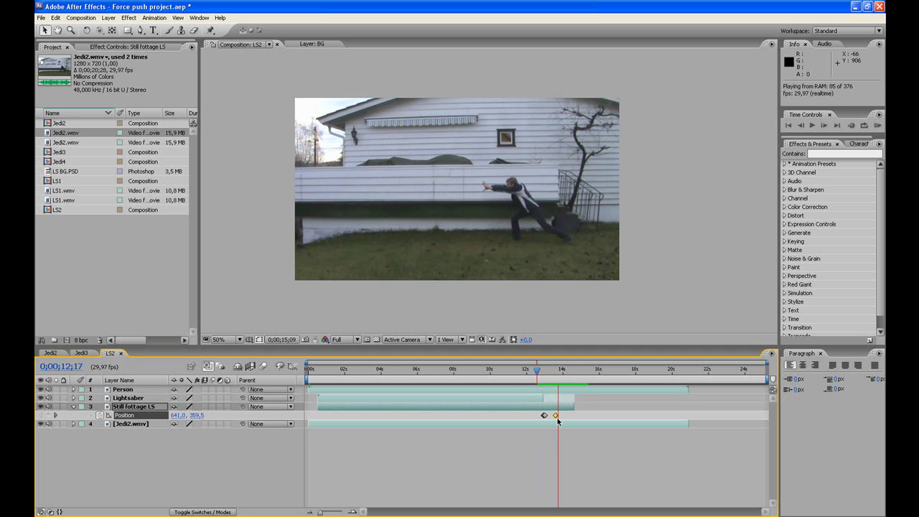
# Stop the preview, return near 0;00;08;17, and deselect the lightsaber layer to collapse its properties
pyautogui.click(539, 374)
pyautogui.click(476, 378)
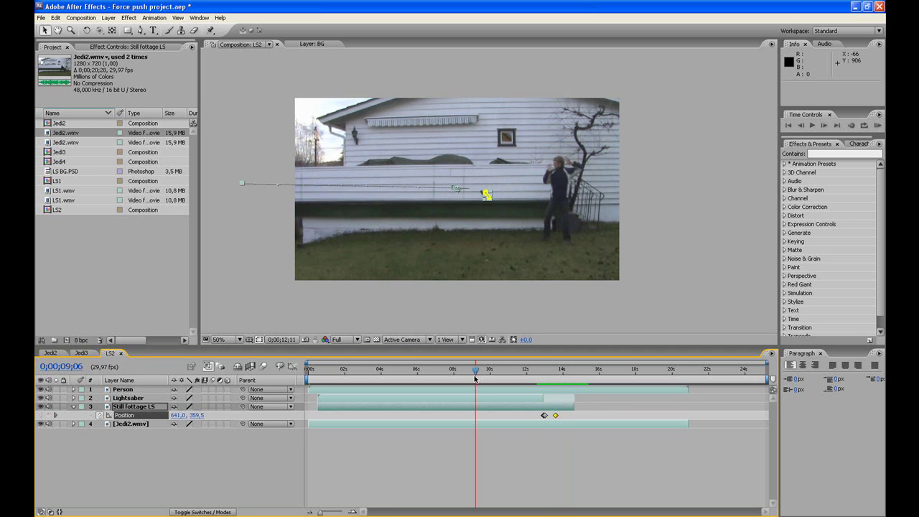
pyautogui.moveTo(474, 378); pyautogui.dragTo(464, 378)
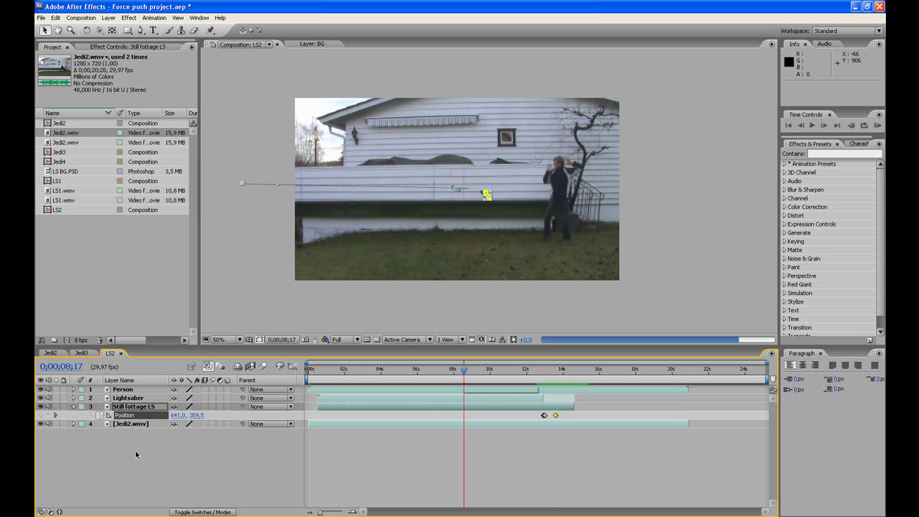
pyautogui.click(134, 450)
pyautogui.click(462, 371)
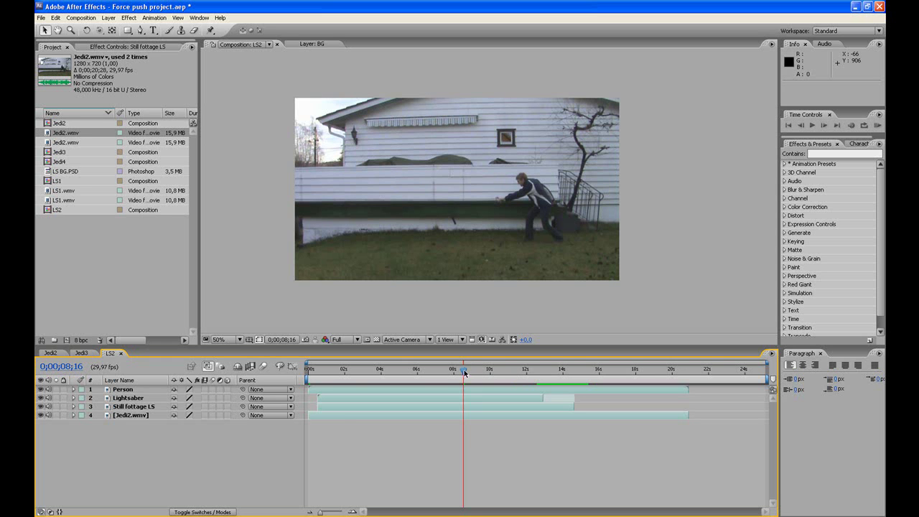
# Trim the opening frames by trimming the comp to a work area starting at the fourth frame
pyautogui.click(308, 380)
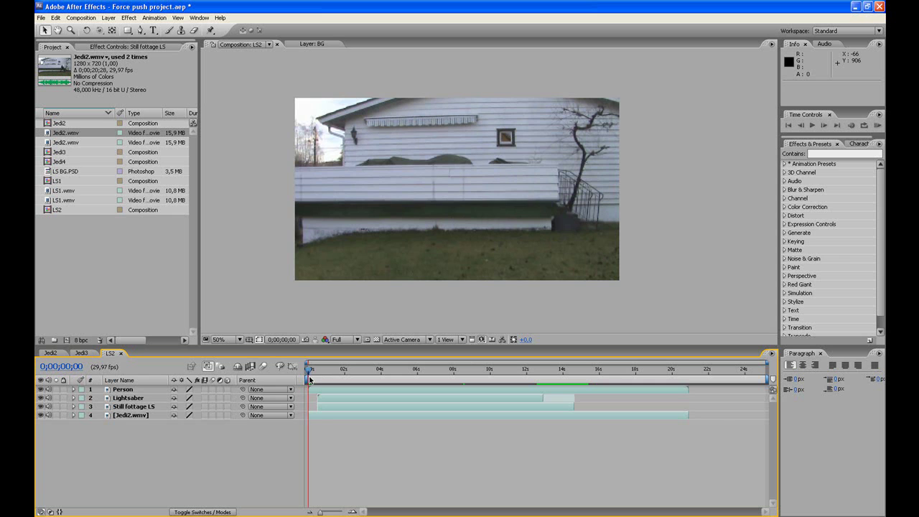
pyautogui.moveTo(309, 380); pyautogui.dragTo(316, 380)
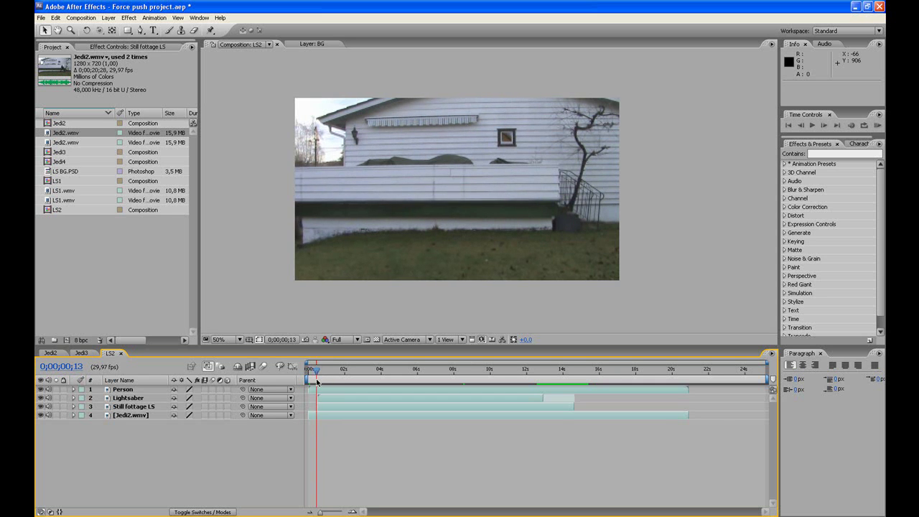
pyautogui.moveTo(317, 380); pyautogui.dragTo(322, 379)
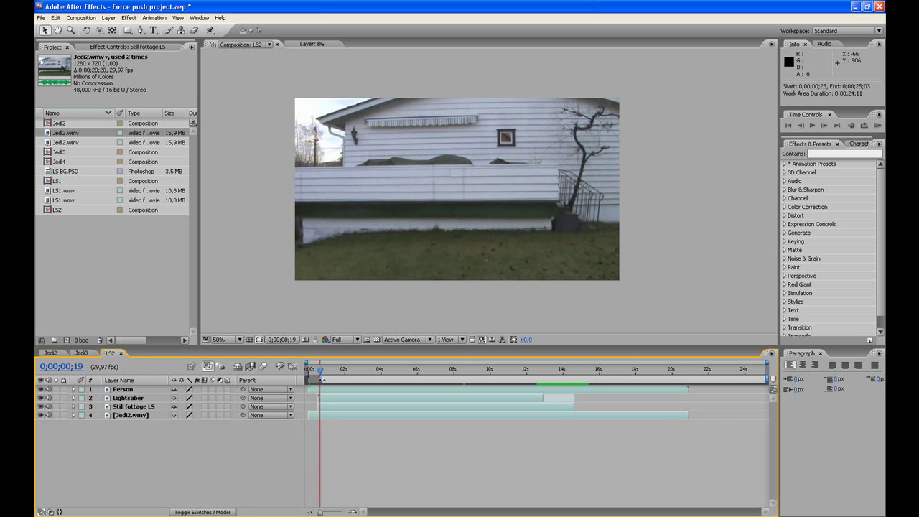
pyautogui.rightClick(322, 379)
pyautogui.click(342, 402)
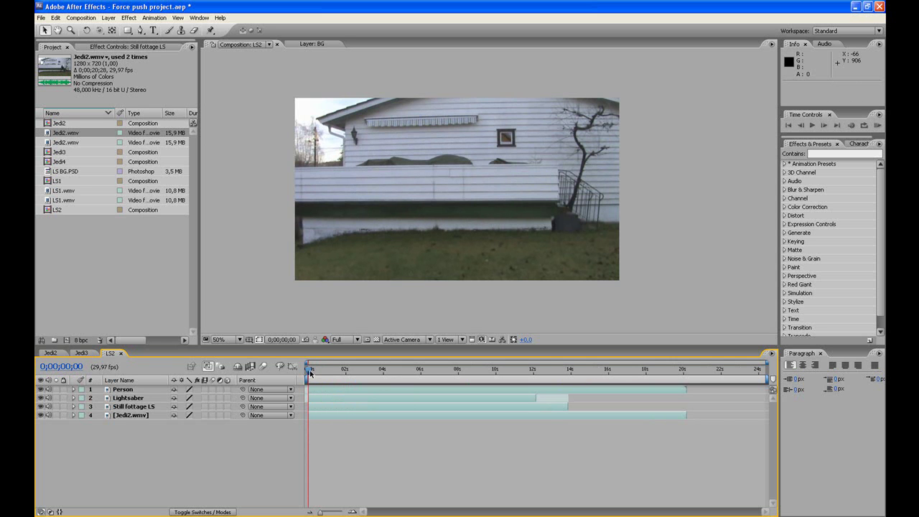
# End the work area at about 20 seconds and trim the comp to it
pyautogui.moveTo(308, 371); pyautogui.dragTo(313, 372)
pyautogui.moveTo(313, 371); pyautogui.dragTo(542, 370)
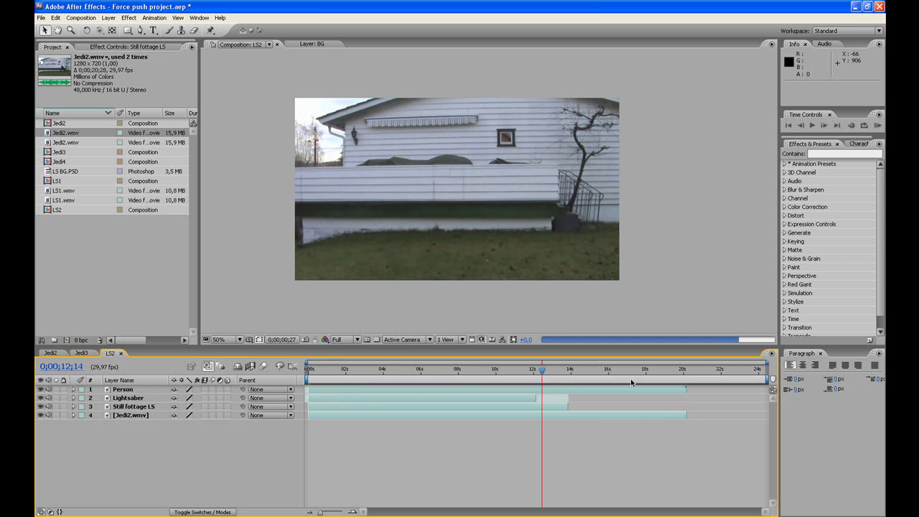
pyautogui.moveTo(767, 379); pyautogui.dragTo(687, 378)
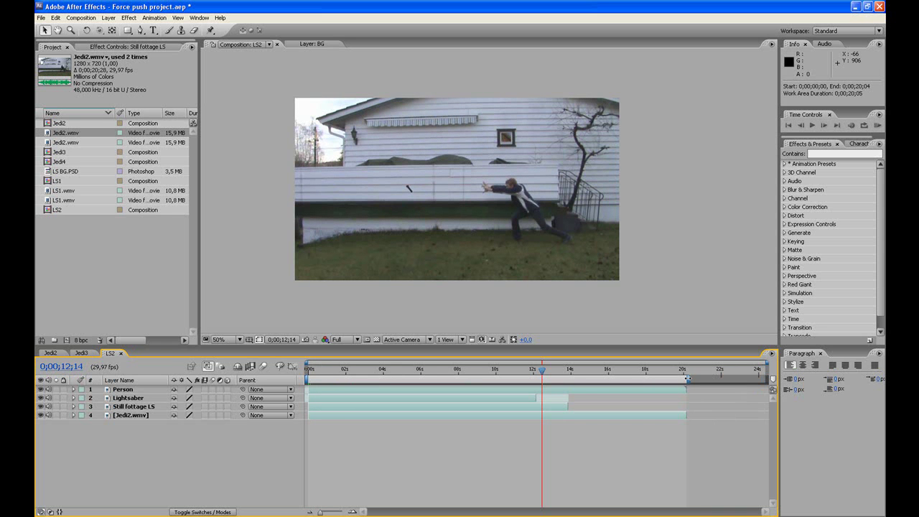
pyautogui.rightClick(673, 378)
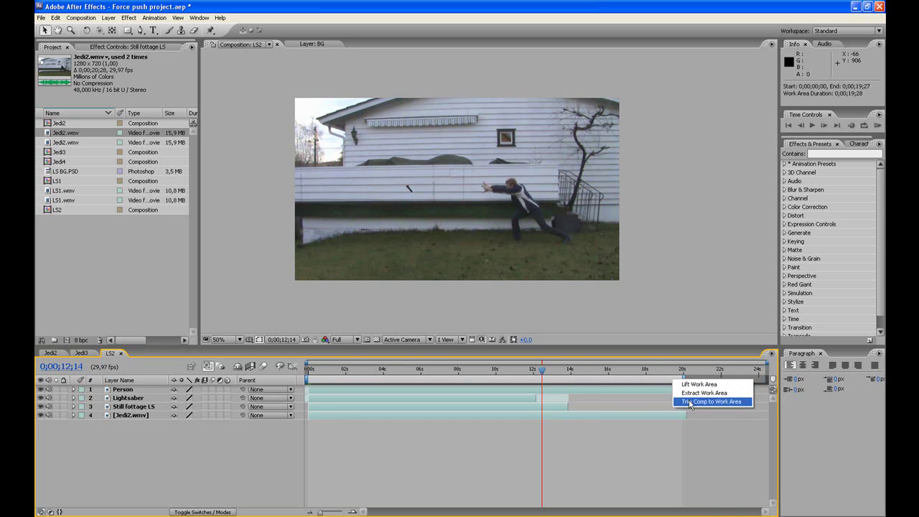
pyautogui.click(711, 402)
pyautogui.moveTo(593, 368)
pyautogui.mouseDown()
pyautogui.moveTo(786, 378)
pyautogui.moveTo(554, 381)
pyautogui.mouseUp()
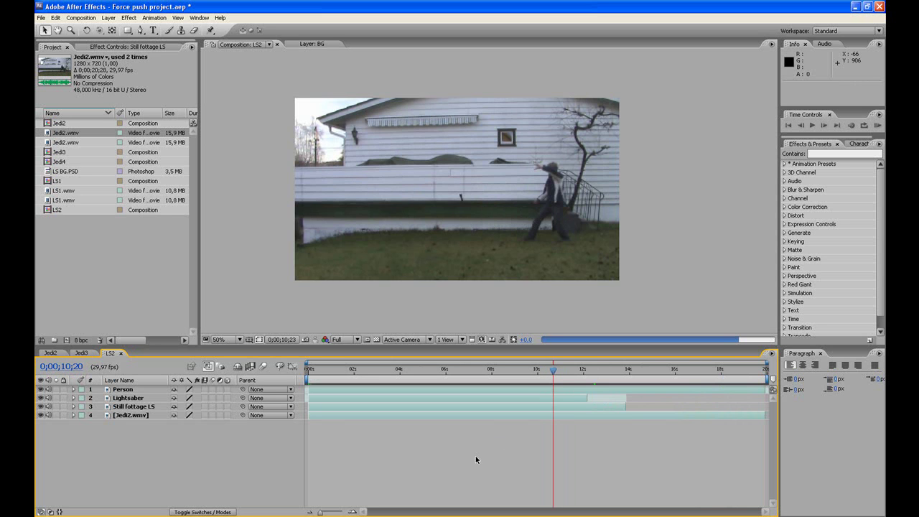